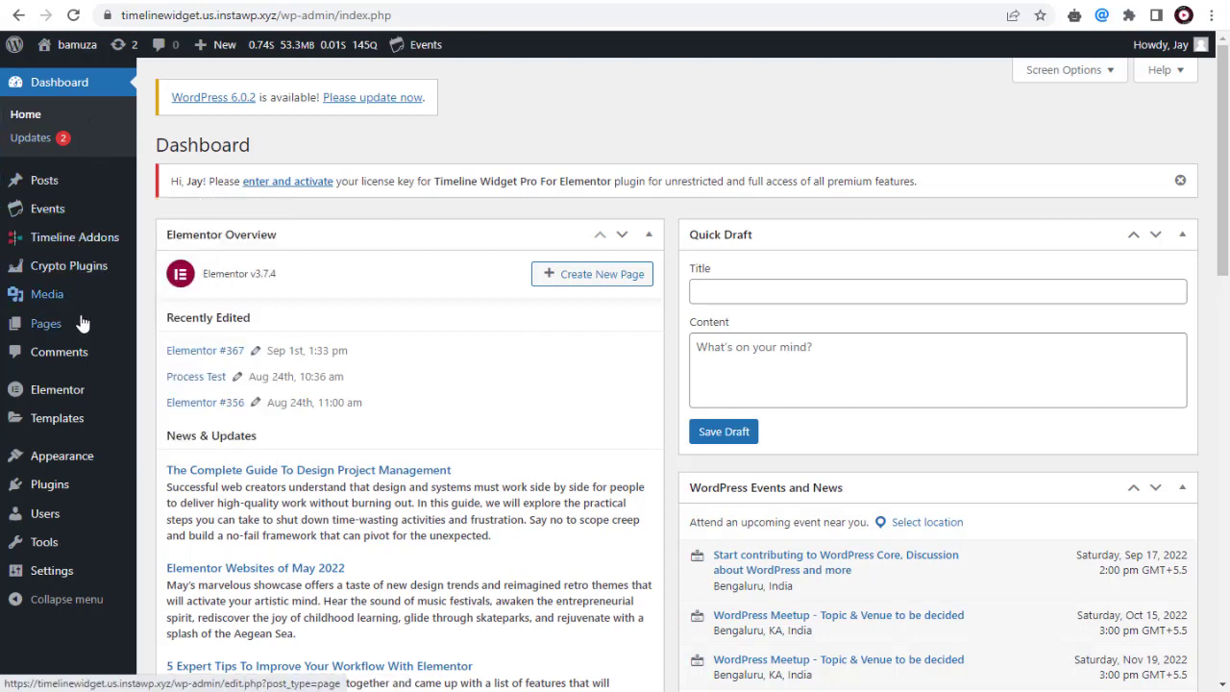
# Step: Search the plugin directory for 'events', then install and activate Events Widgets For Elementor And The Events Calendar
pyautogui.moveTo(60, 475)
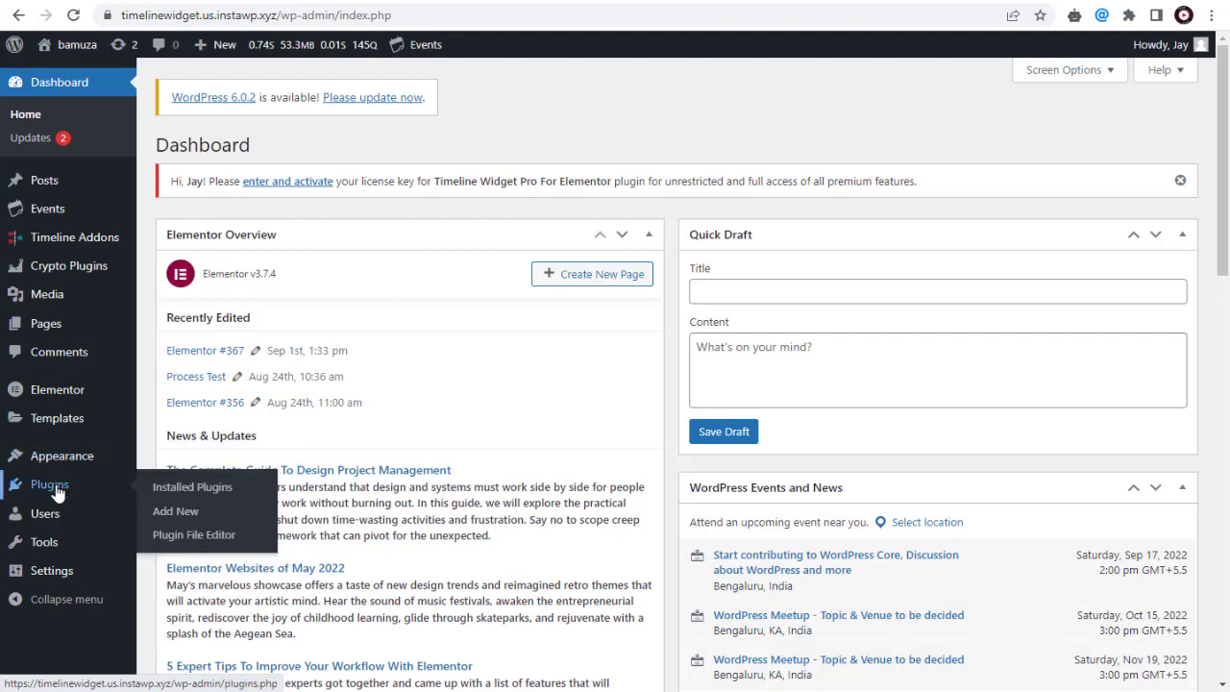
pyautogui.click(170, 516)
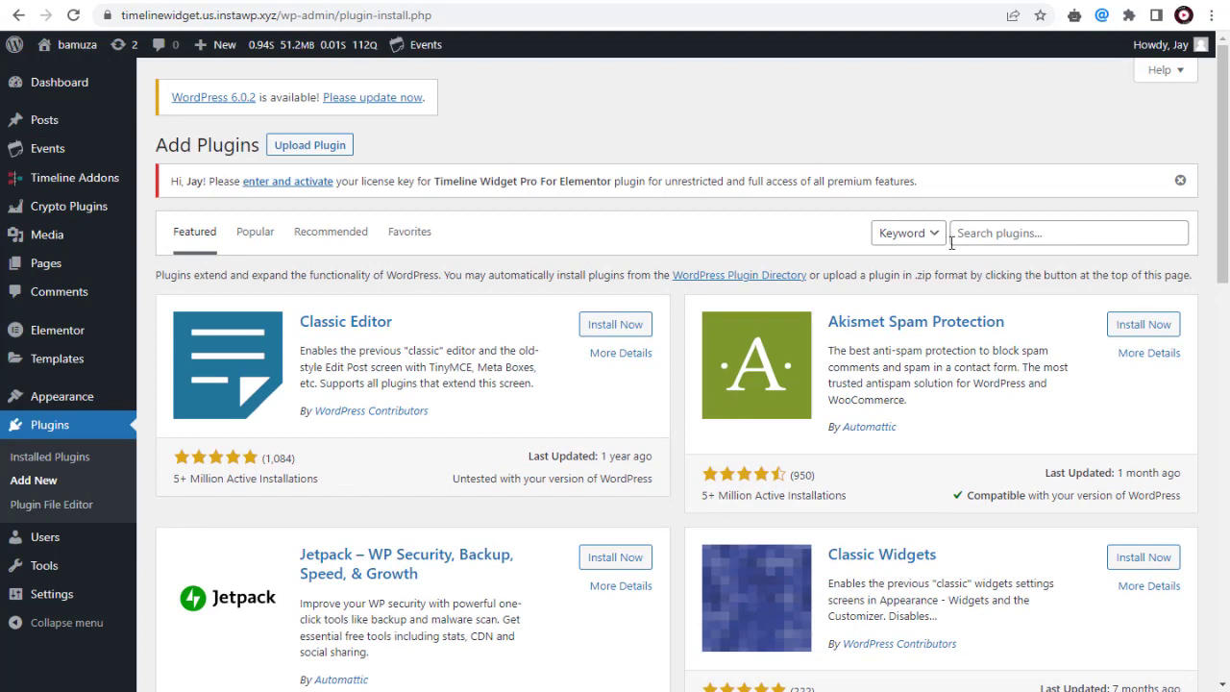
pyautogui.click(980, 234)
pyautogui.write('event')
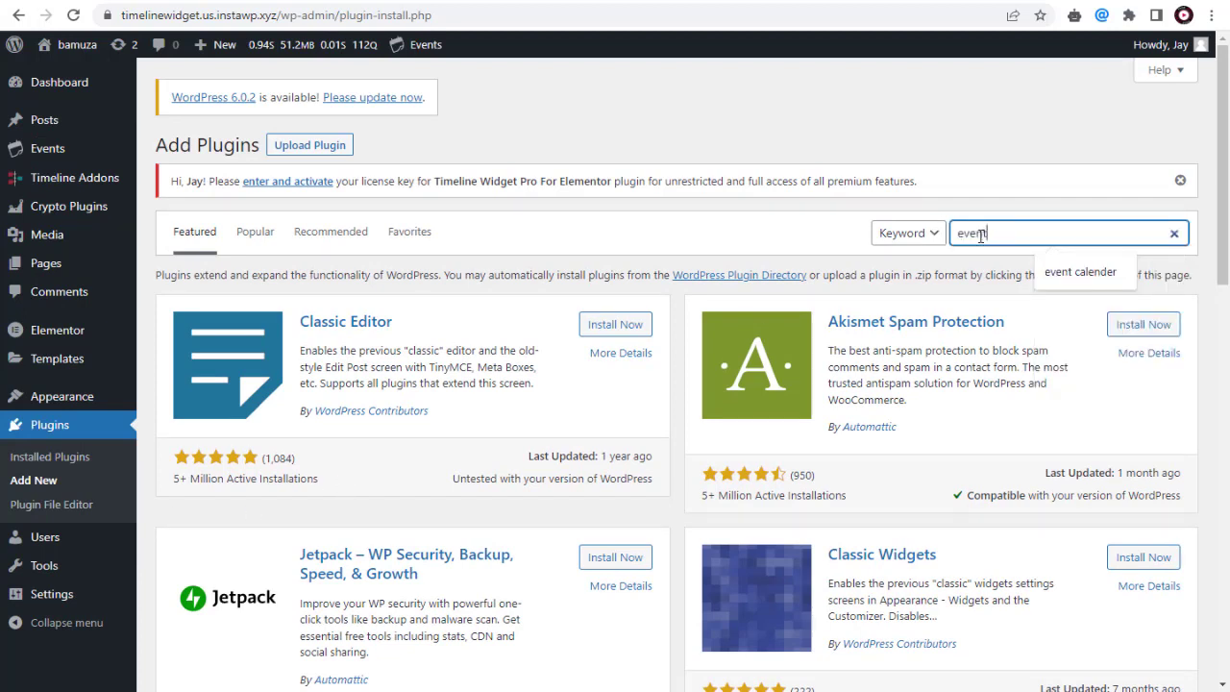
pyautogui.write('s widget')
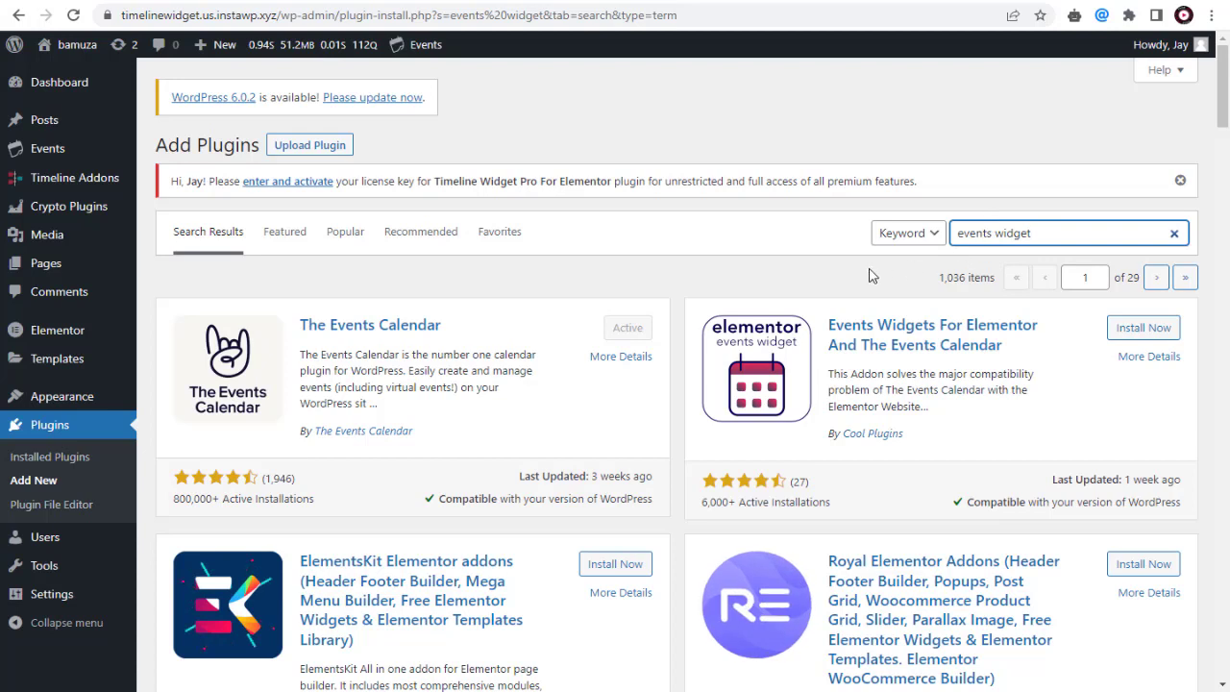
pyautogui.click(863, 268)
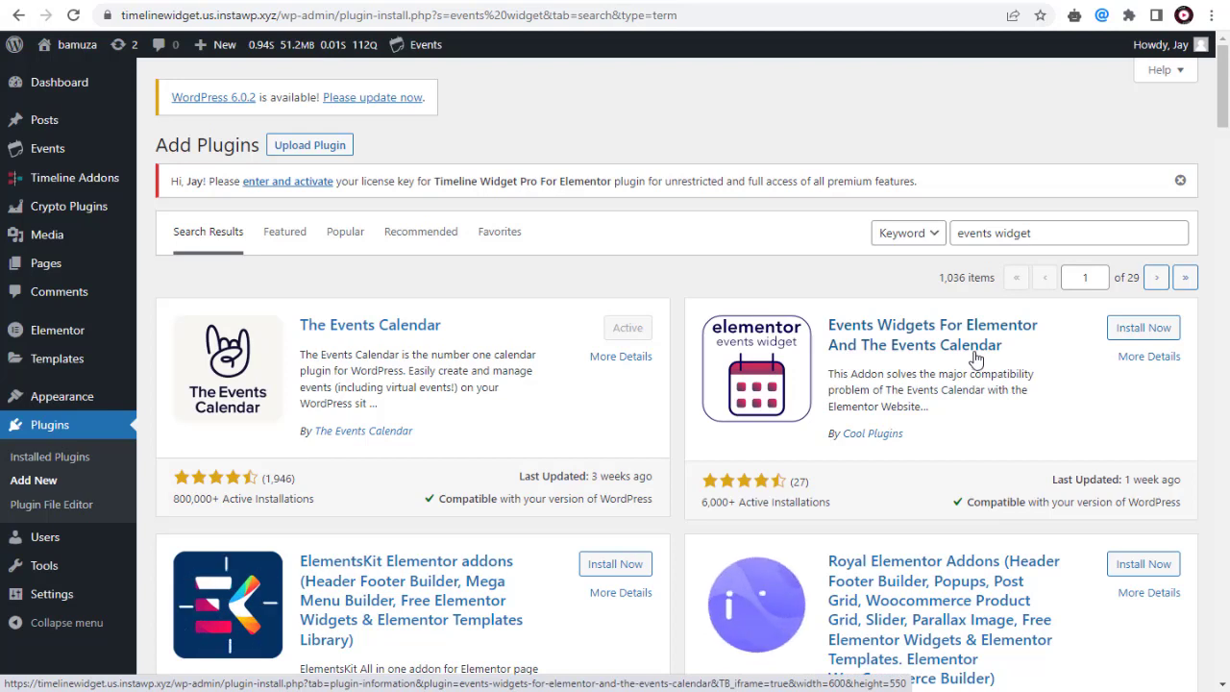
pyautogui.click(1144, 331)
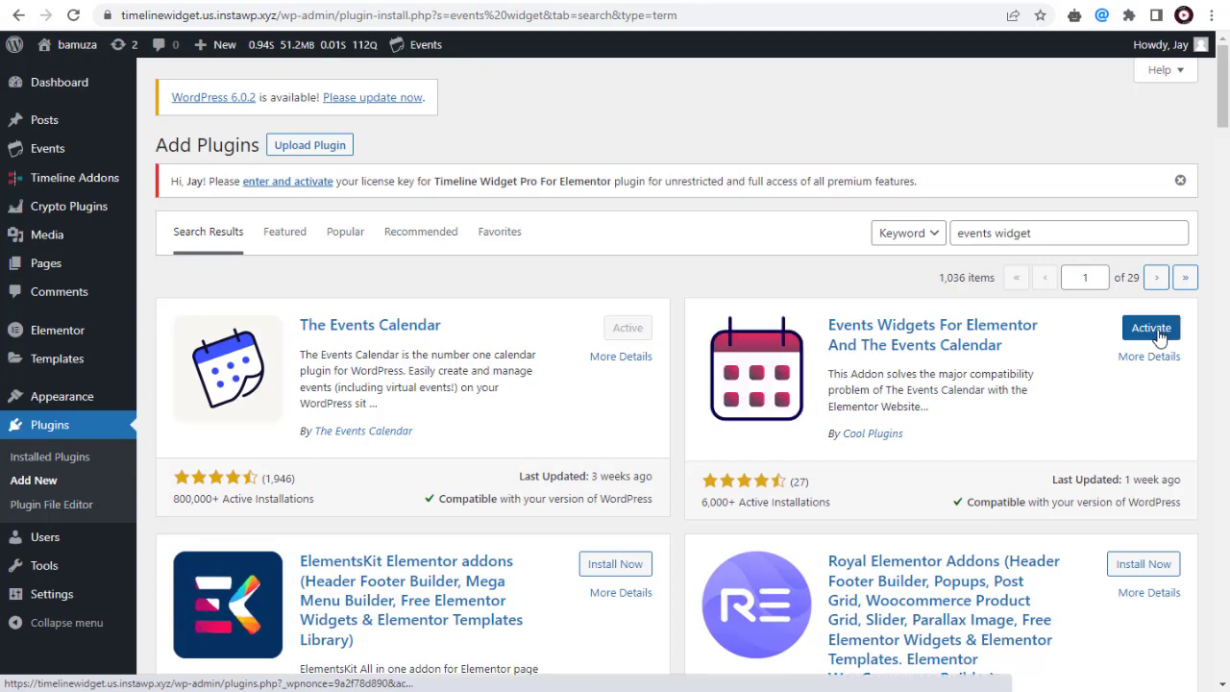
pyautogui.click(1151, 328)
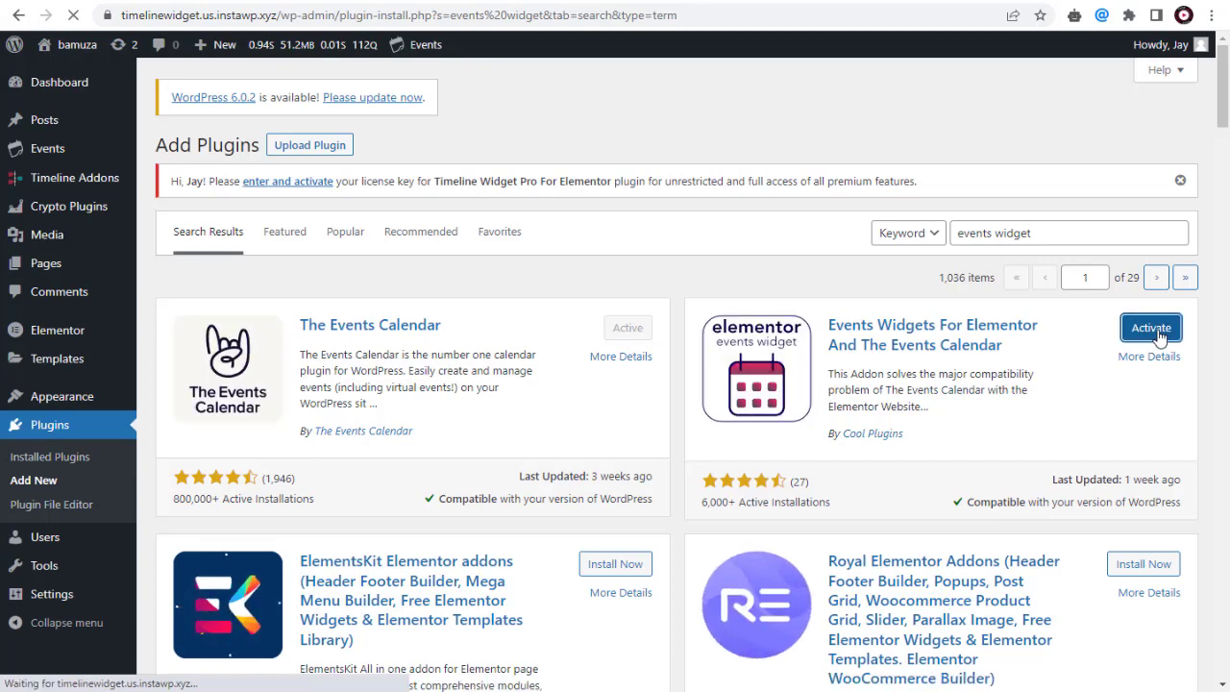
pyautogui.scroll(-3, 452, 282)
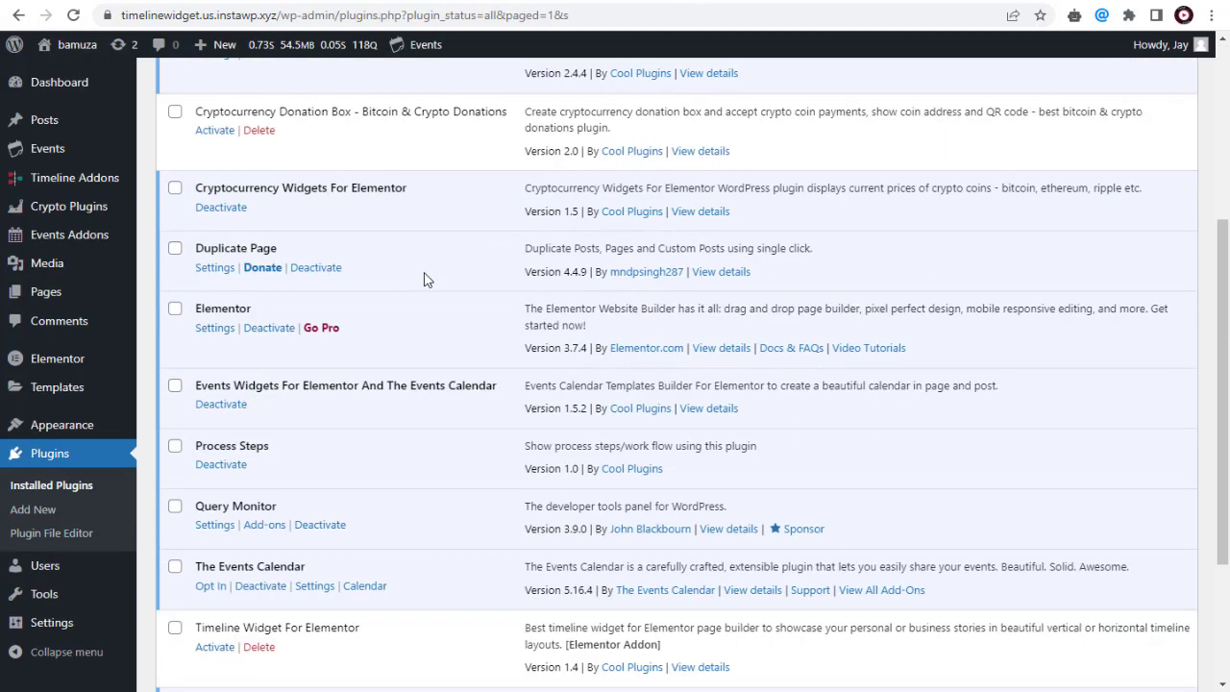
pyautogui.scroll(-2, 428, 280)
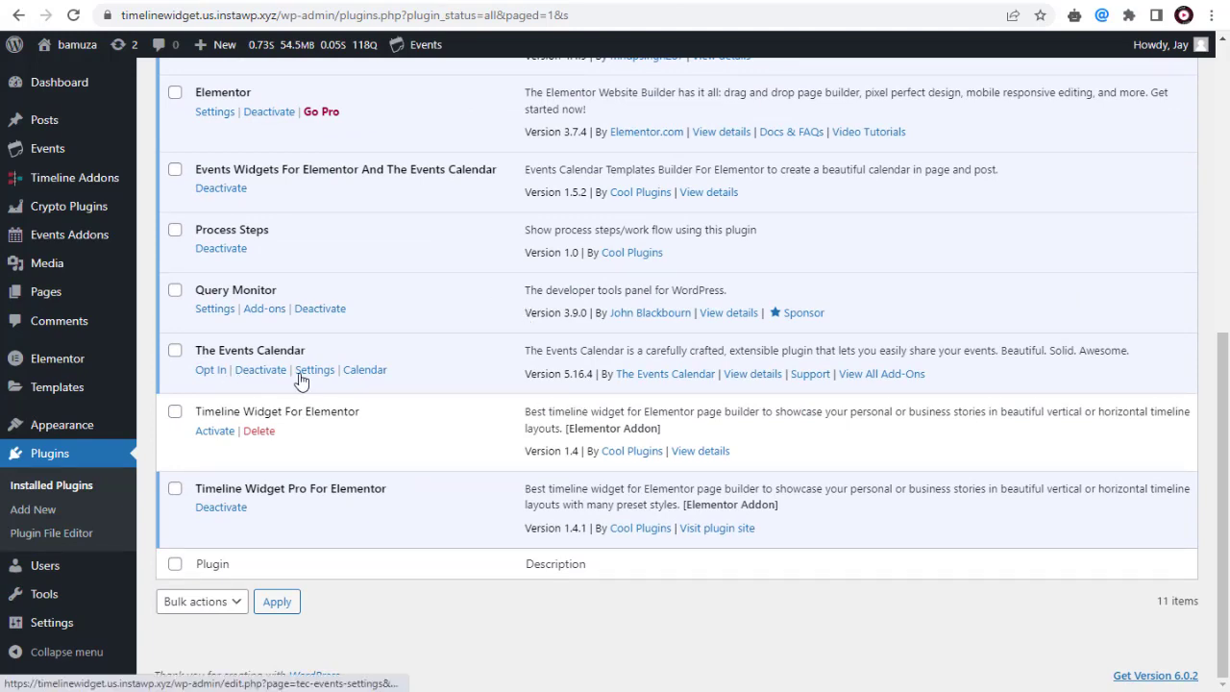
pyautogui.scroll(2, 342, 497)
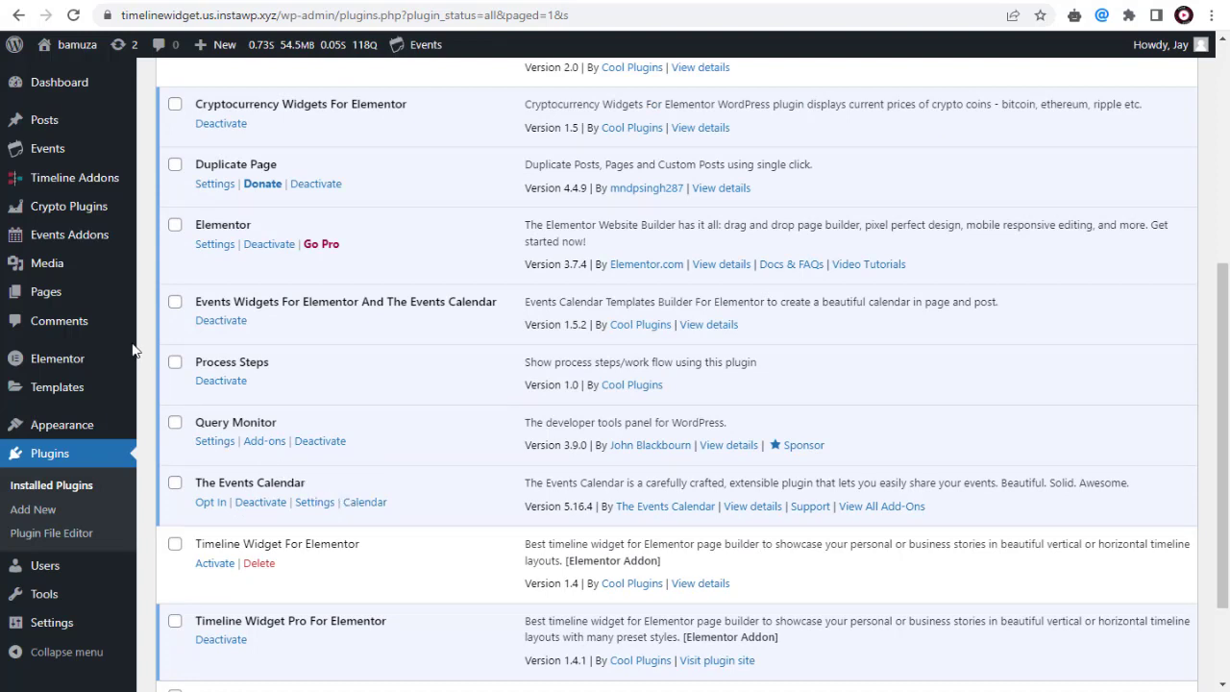
pyautogui.moveTo(60, 302)
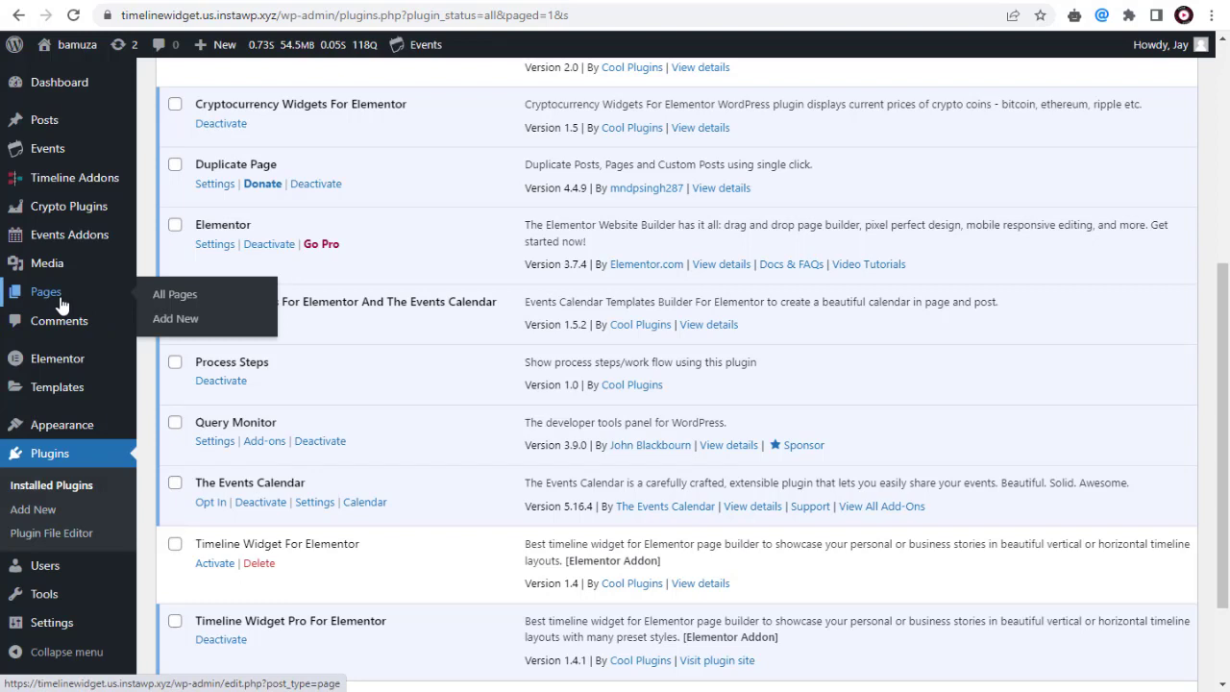
# Step: Add a new page titled 'Events - List Template' and open it in Elementor
pyautogui.click(181, 321)
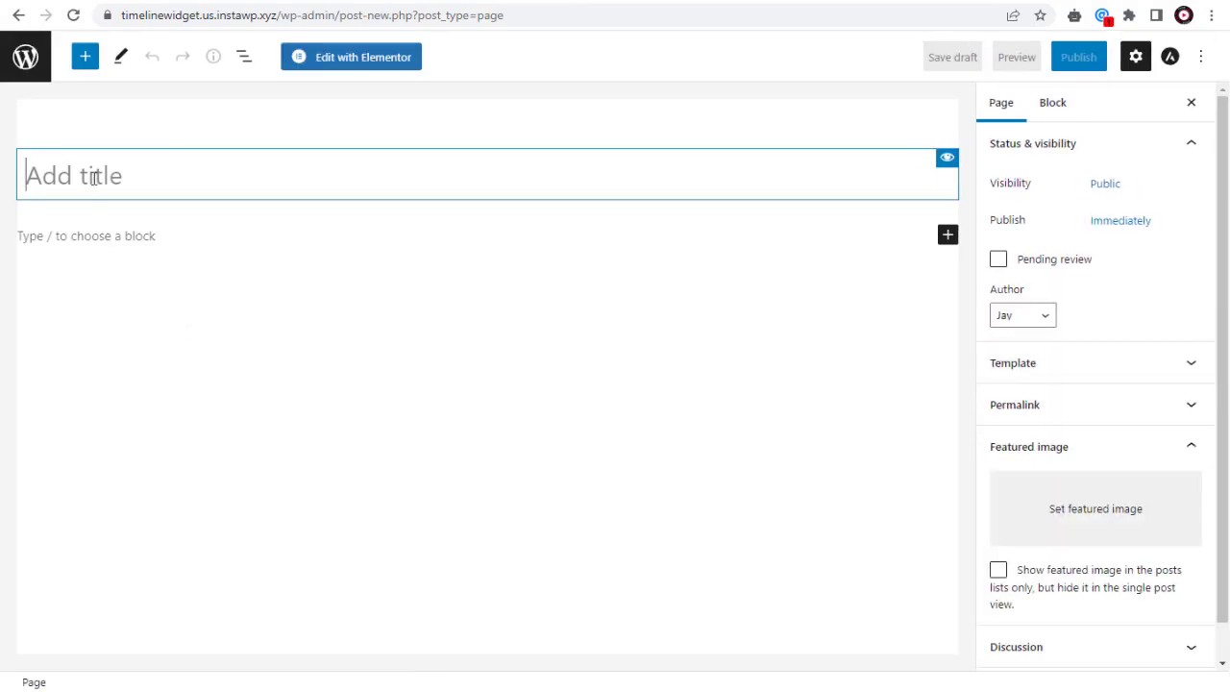
pyautogui.write('Events')
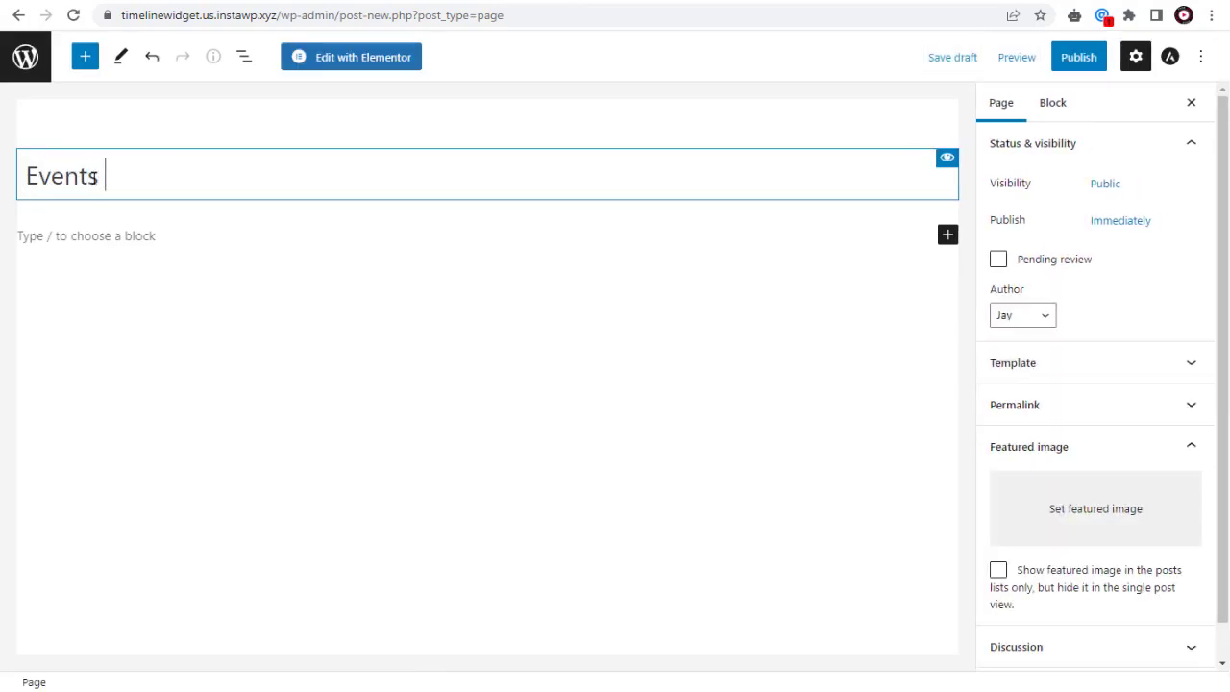
pyautogui.write(' - List Template')
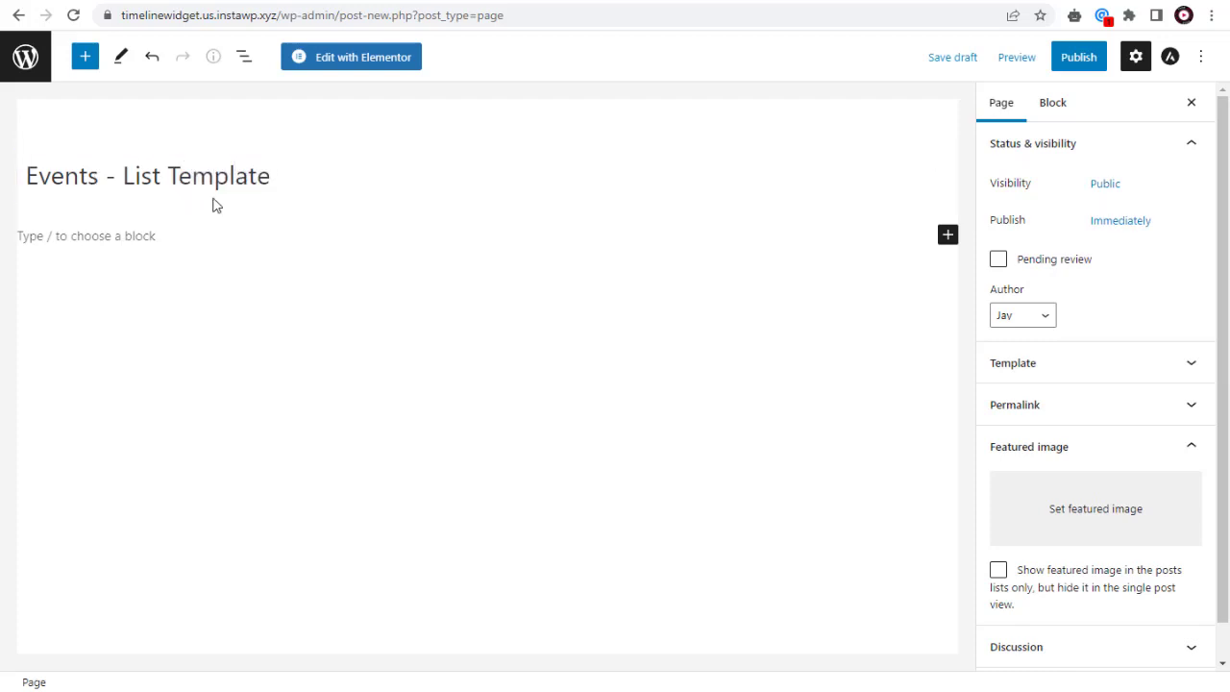
pyautogui.click(333, 59)
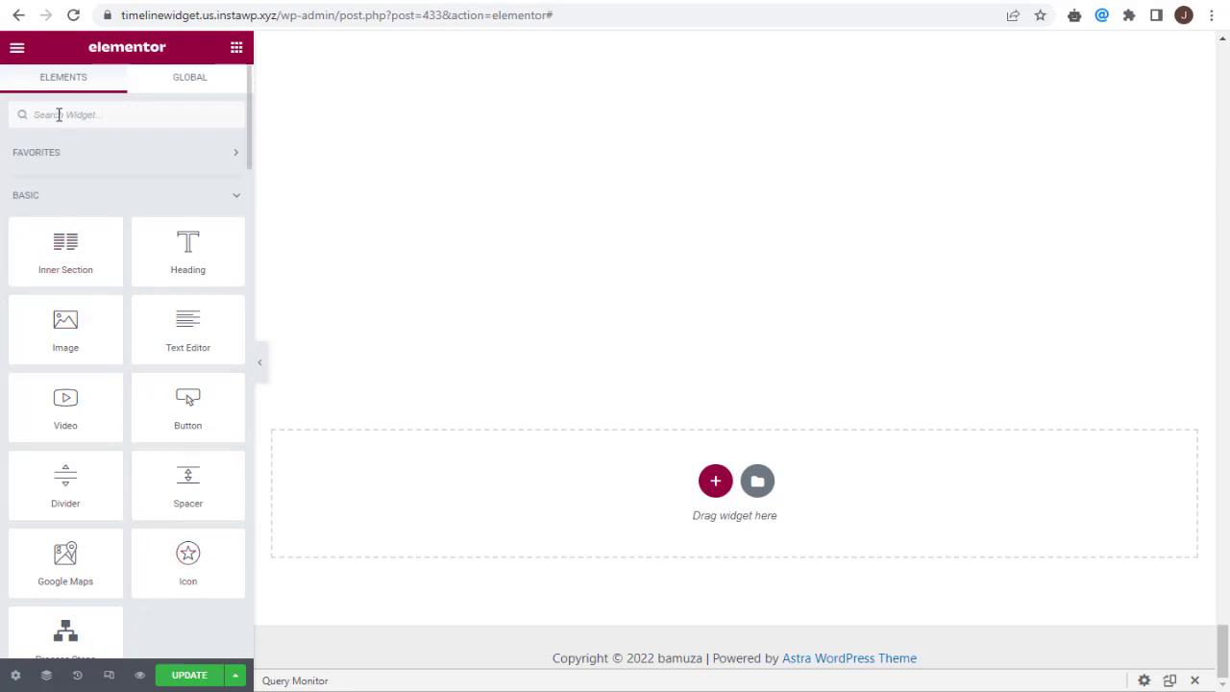
# Step: Find the Events Widgets element by searching 'events' and drop it into the empty section
pyautogui.write('even')
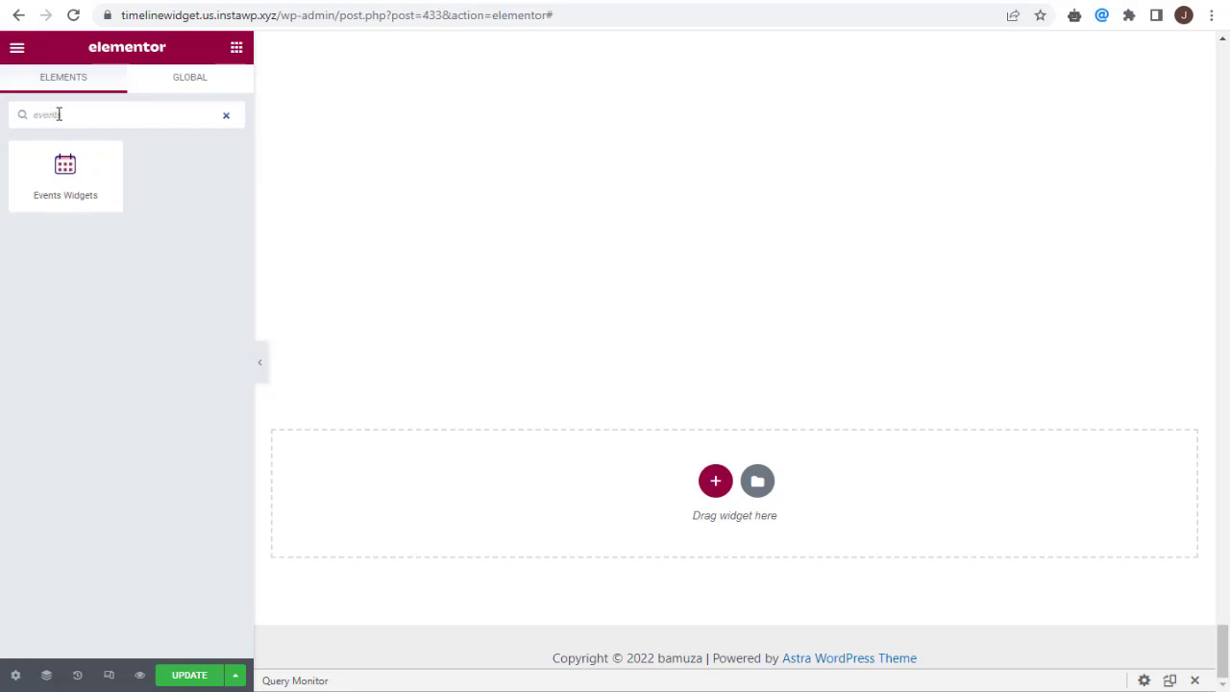
pyautogui.write('ts')
pyautogui.moveTo(65, 173); pyautogui.dragTo(724, 482)
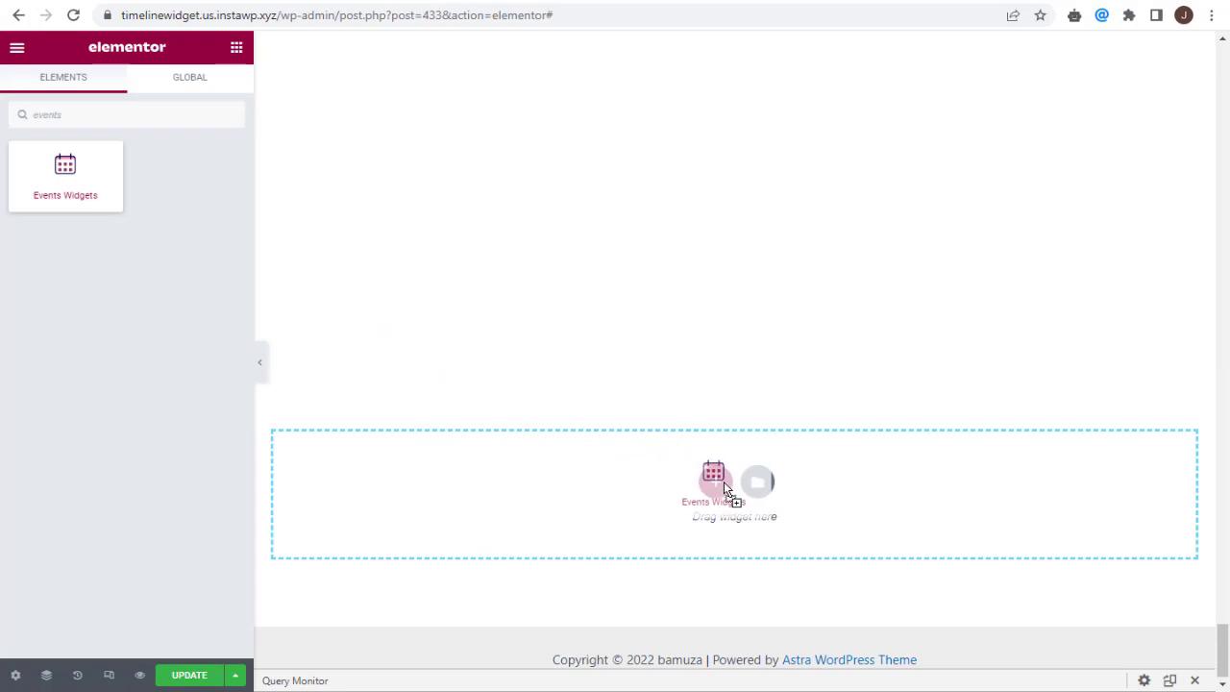
pyautogui.moveTo(723, 481); pyautogui.dragTo(723, 481)
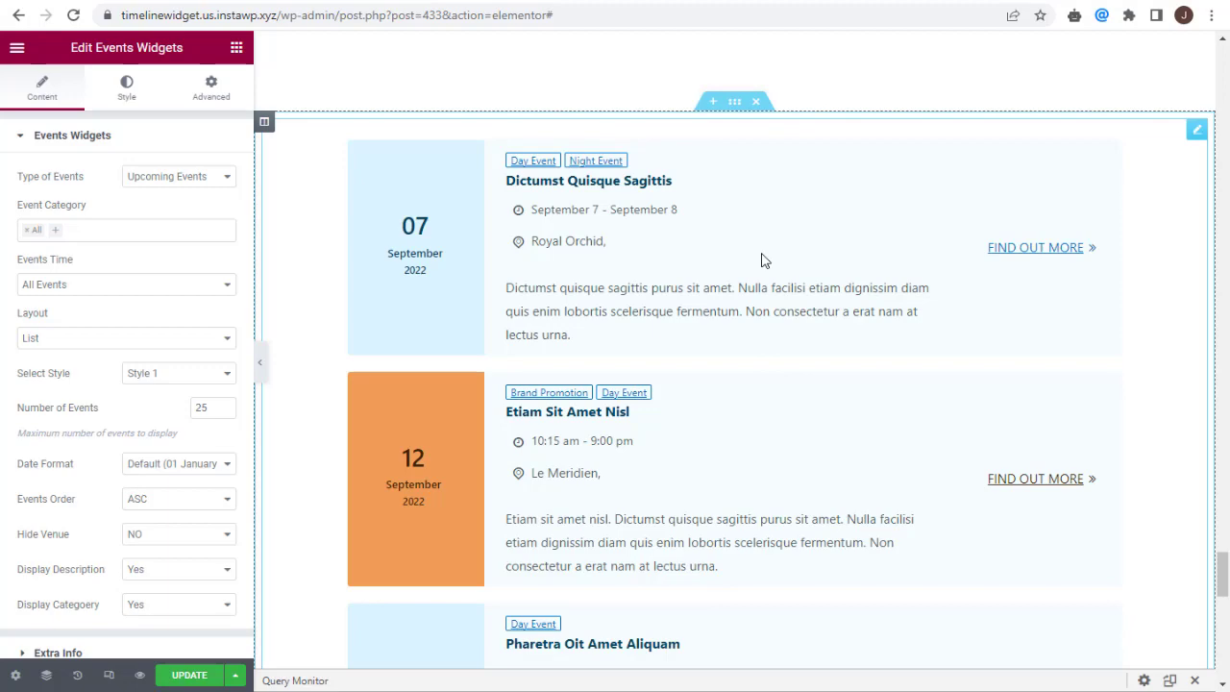
pyautogui.scroll(-2, 763, 260)
pyautogui.scroll(-5, 763, 260)
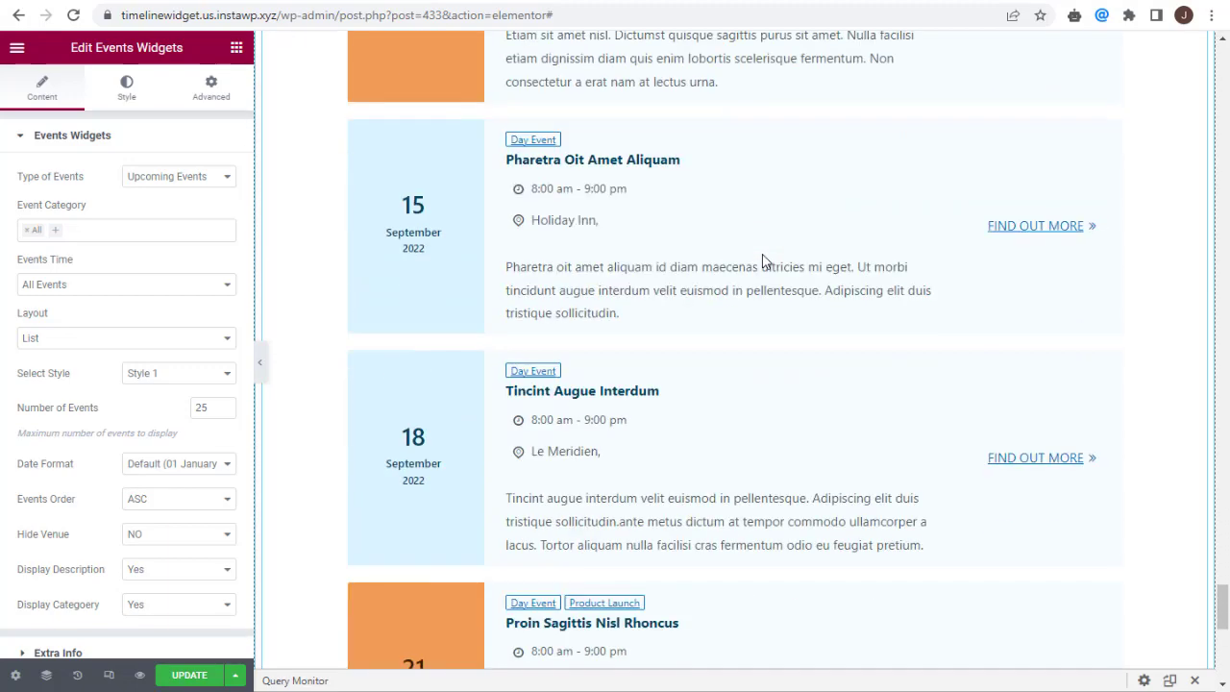
pyautogui.scroll(6, 764, 255)
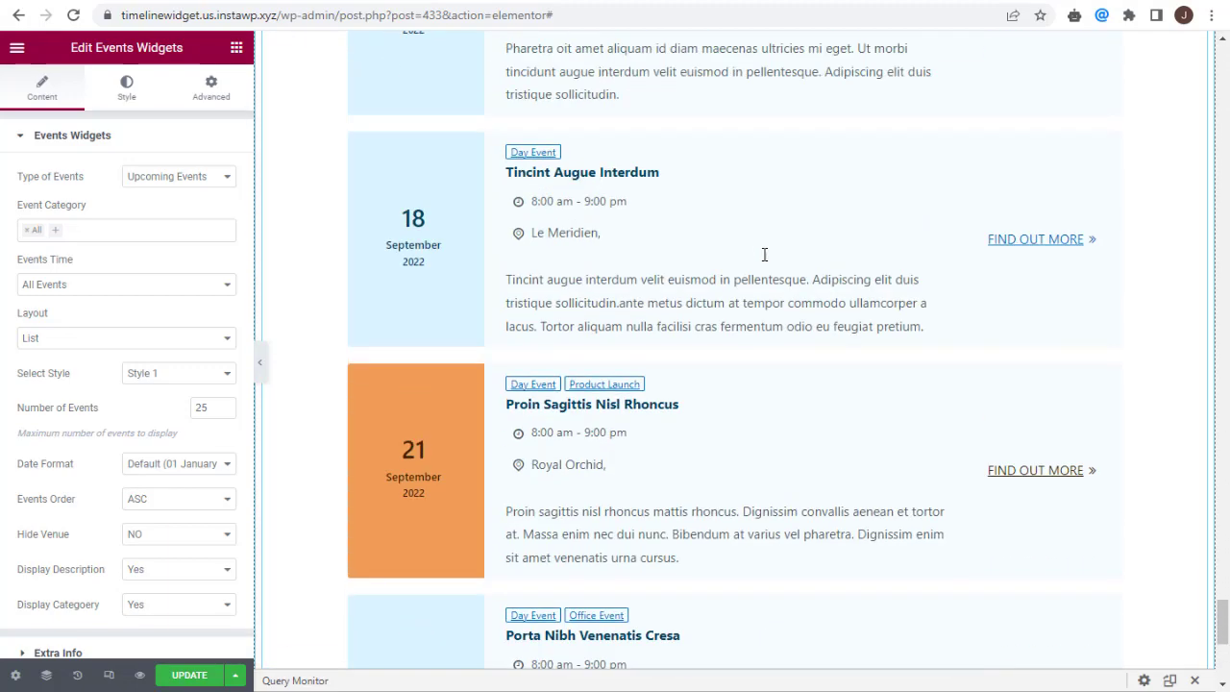
pyautogui.scroll(2, 764, 258)
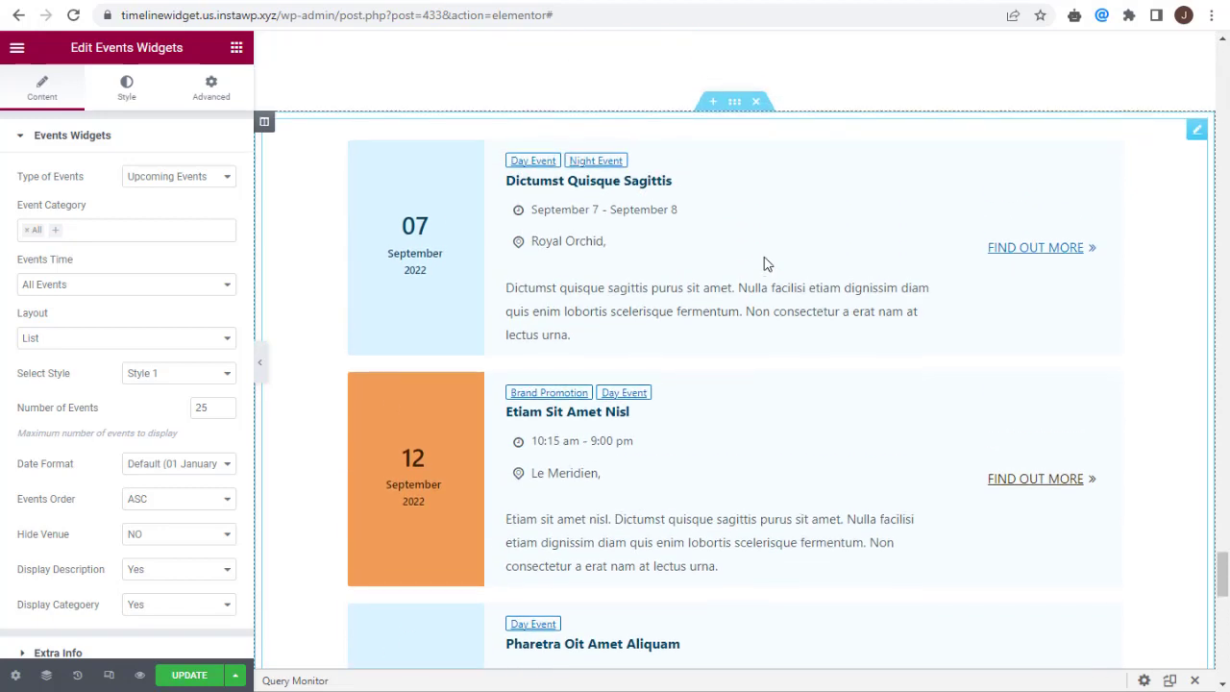
pyautogui.click(220, 181)
pyautogui.click(189, 210)
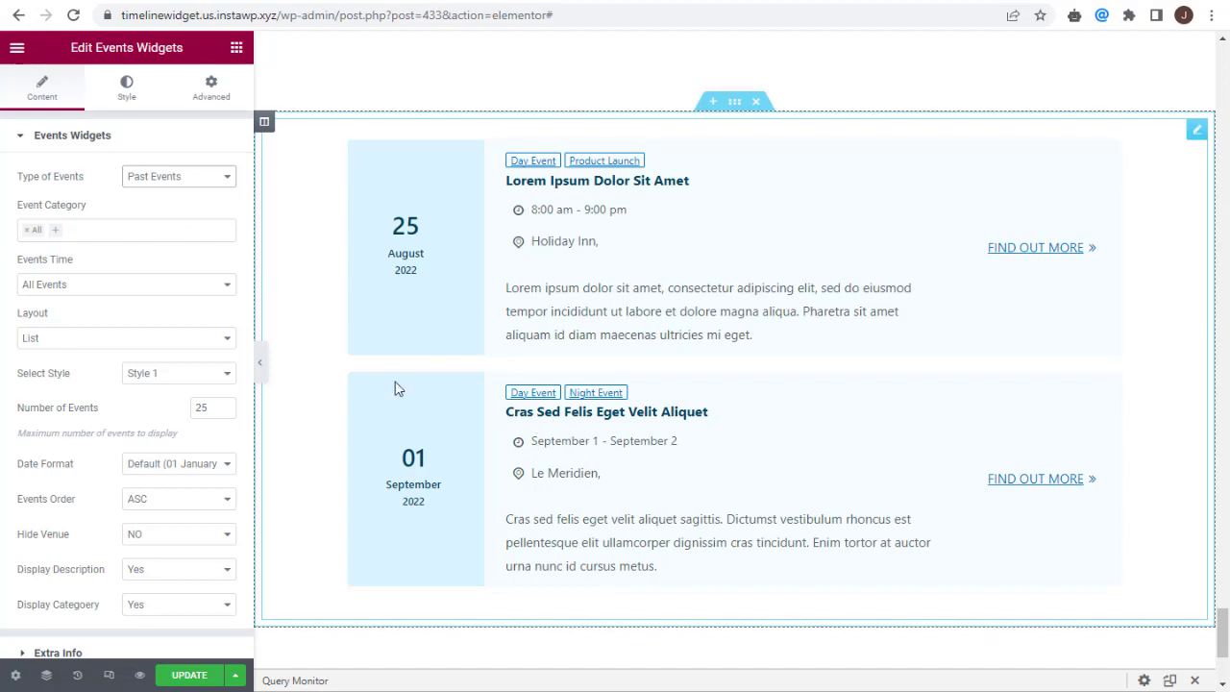
pyautogui.click(211, 182)
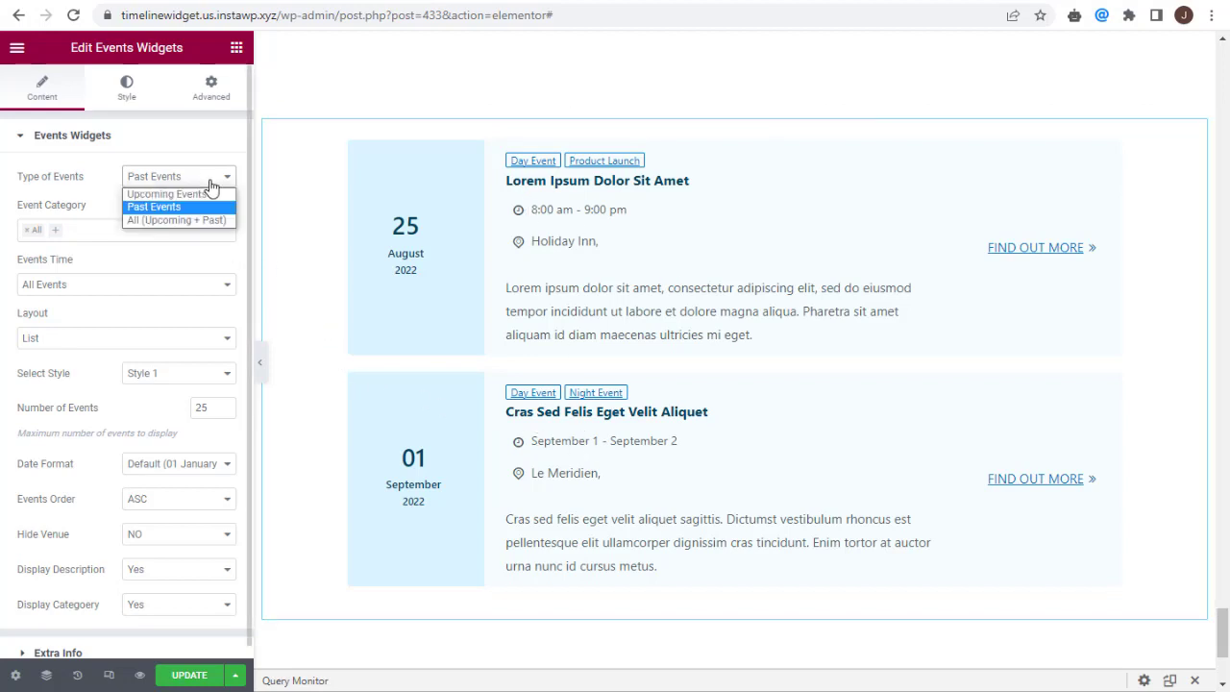
pyautogui.click(198, 220)
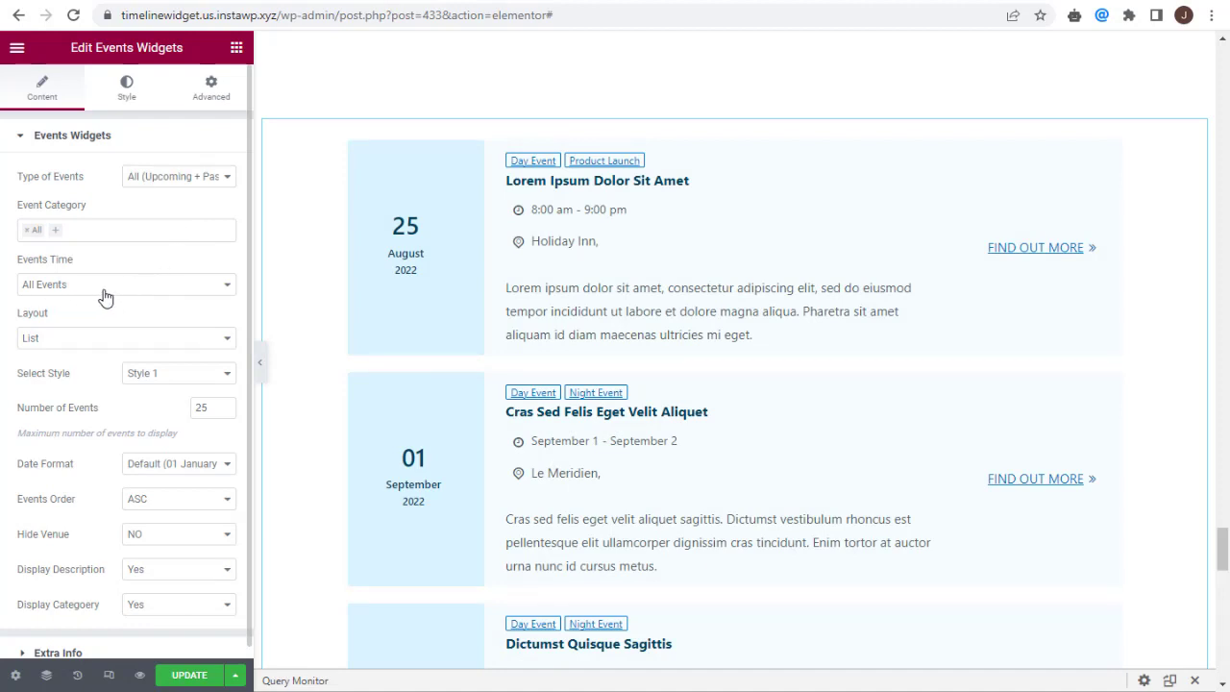
pyautogui.click(143, 288)
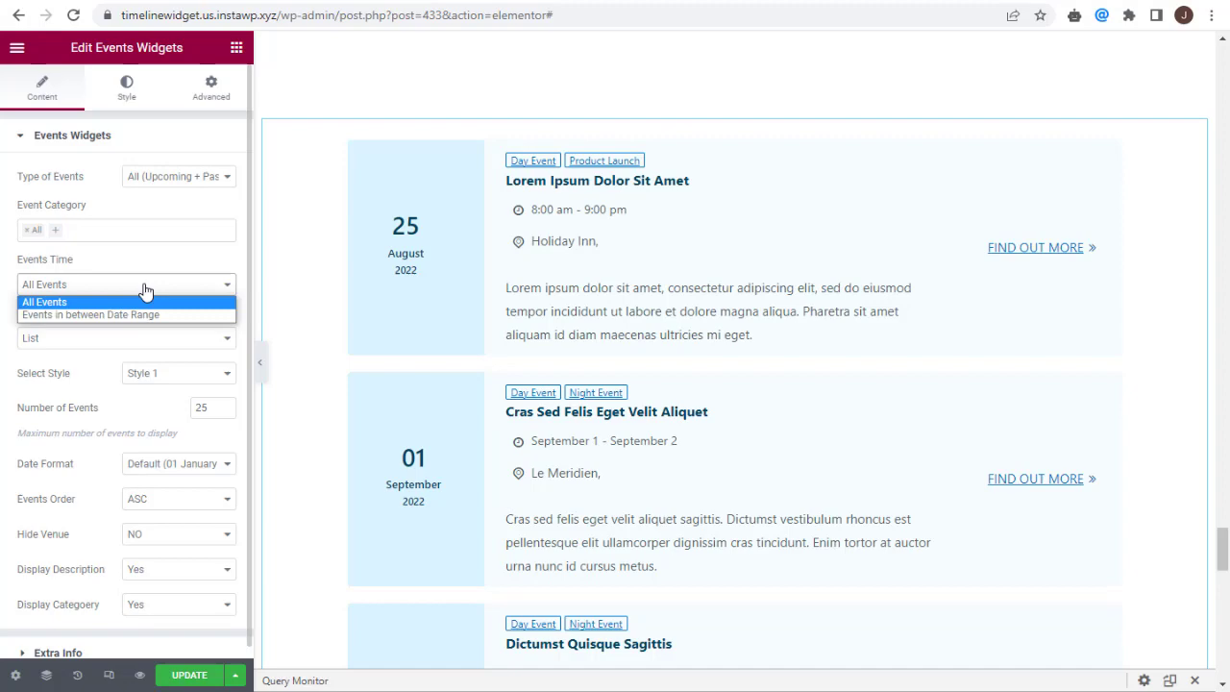
pyautogui.click(143, 294)
pyautogui.scroll(-13, 498, 278)
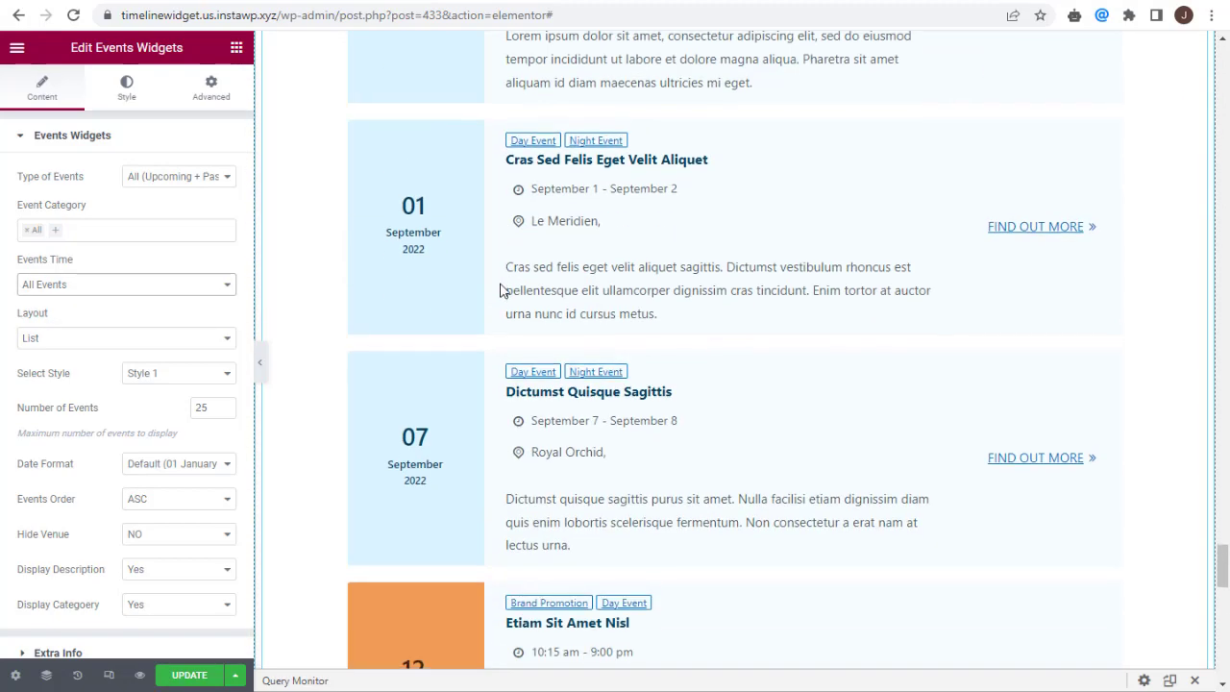
pyautogui.scroll(-3, 500, 290)
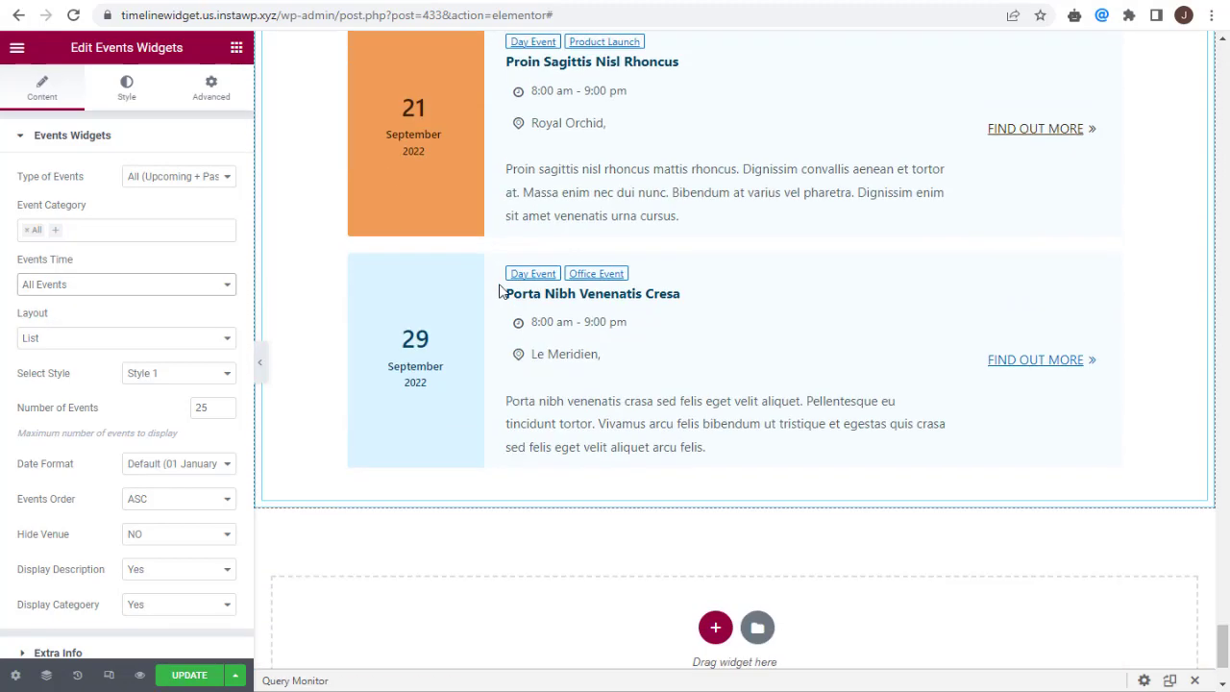
pyautogui.scroll(15, 454, 376)
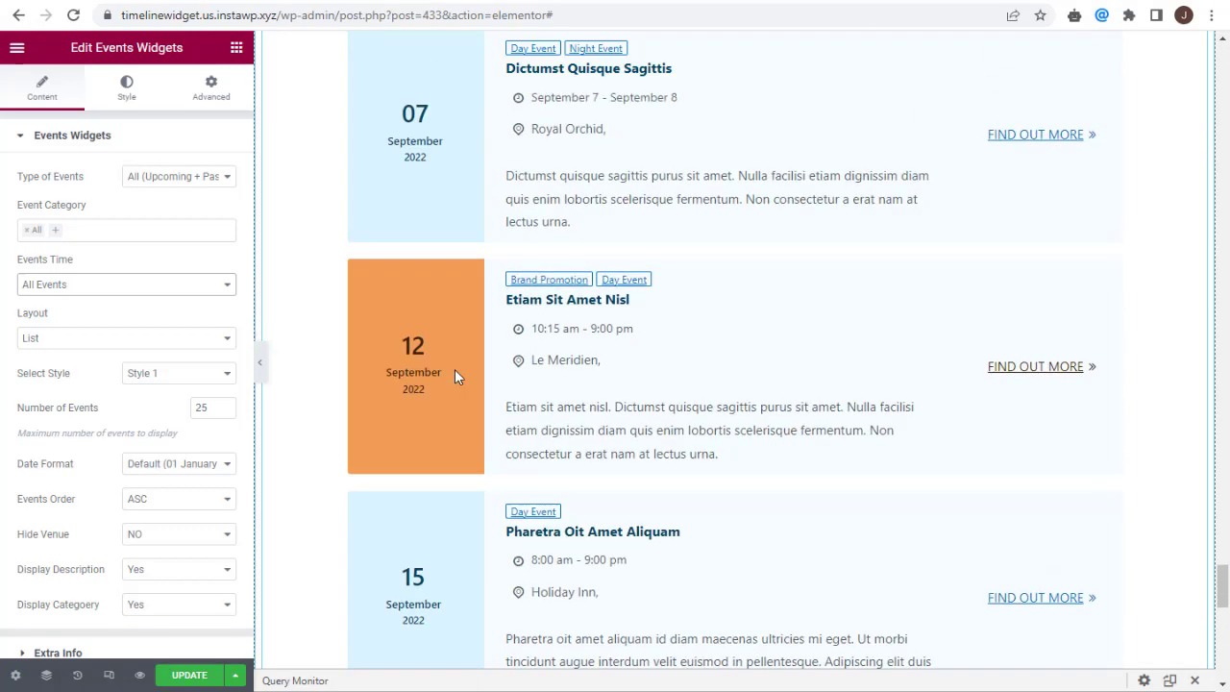
pyautogui.scroll(2, 454, 377)
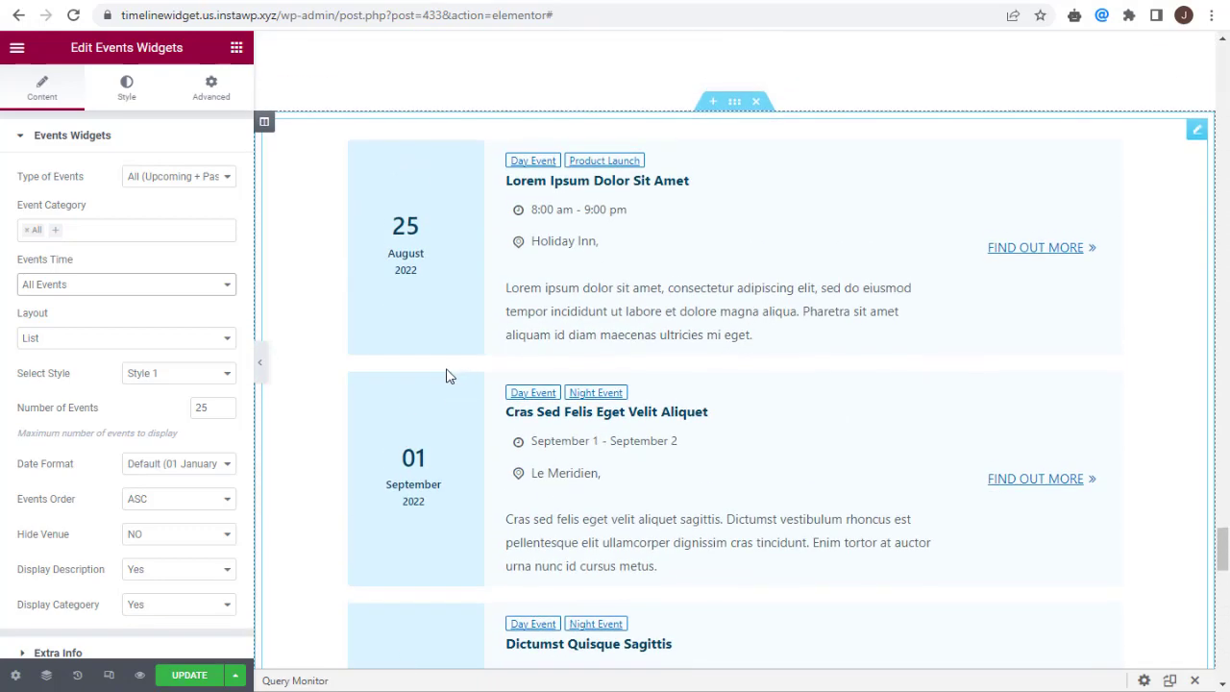
# Step: Set Events Time to 'Events in between Date Range' from 2022-09-01 to 2022-09-15
pyautogui.click(110, 282)
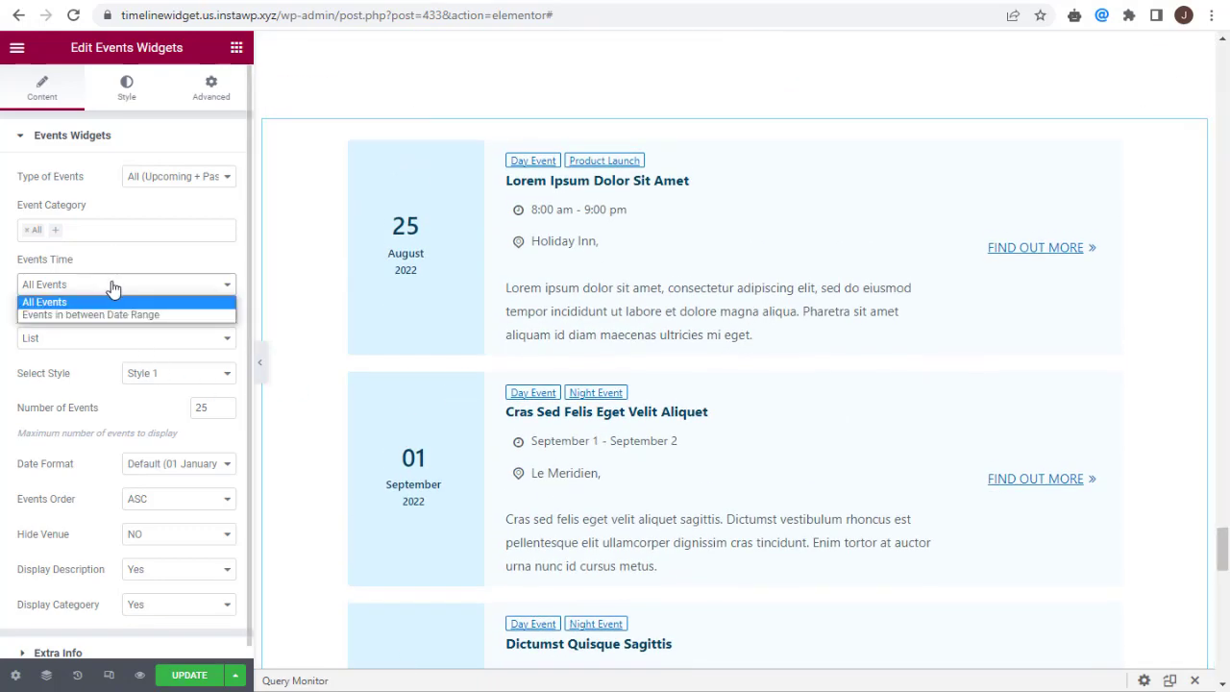
pyautogui.click(103, 315)
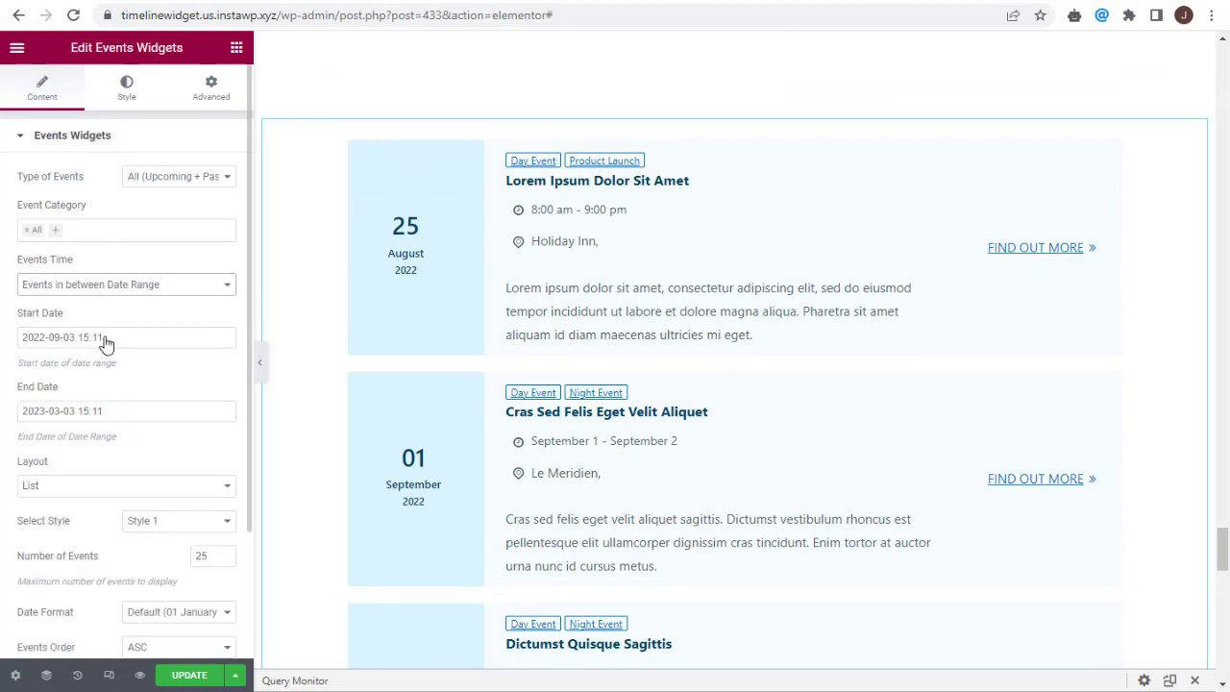
pyautogui.click(107, 341)
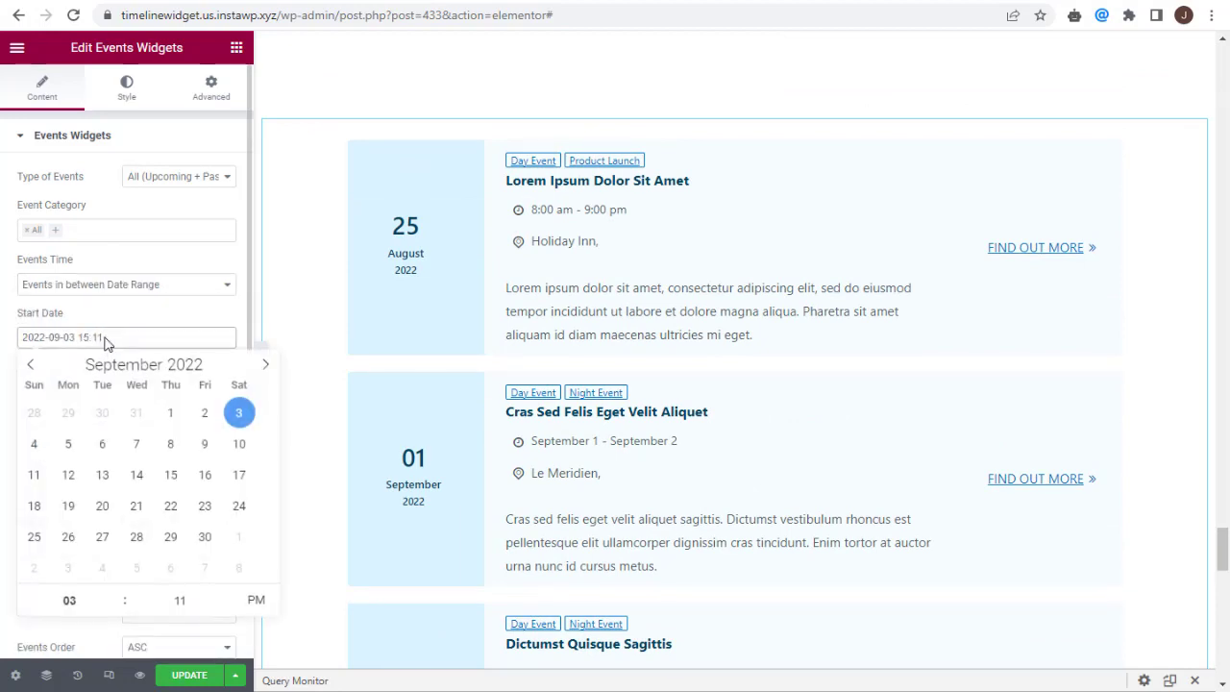
pyautogui.click(170, 415)
pyautogui.click(159, 317)
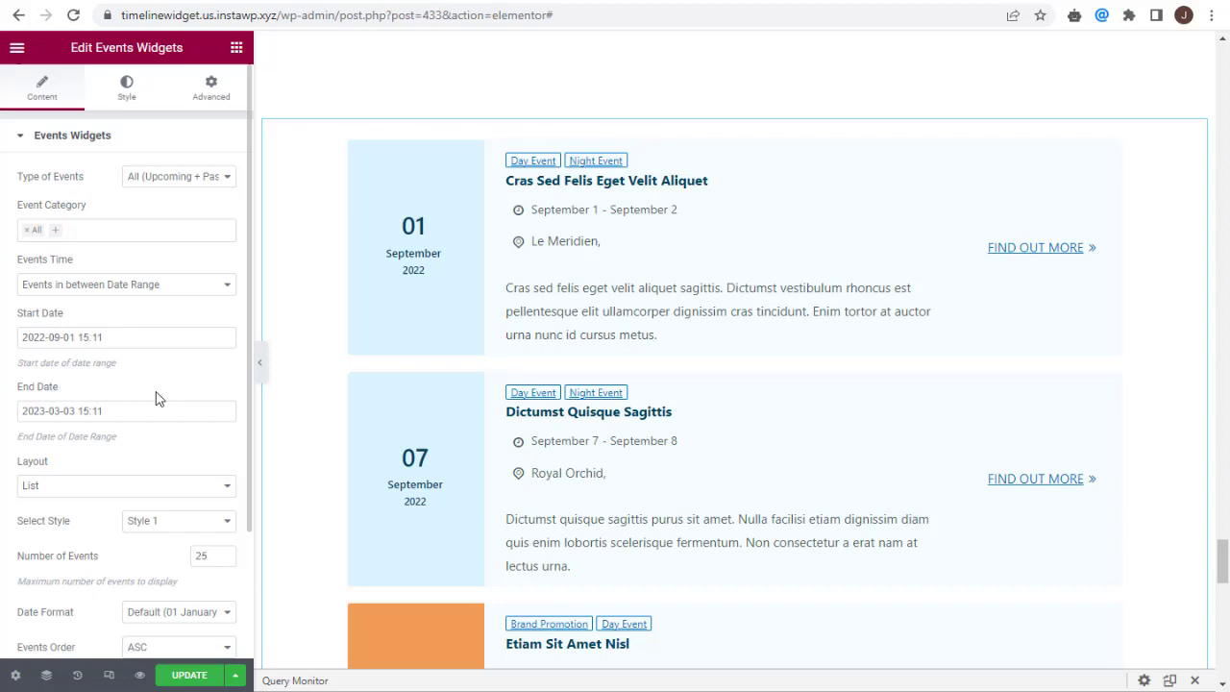
pyautogui.click(132, 416)
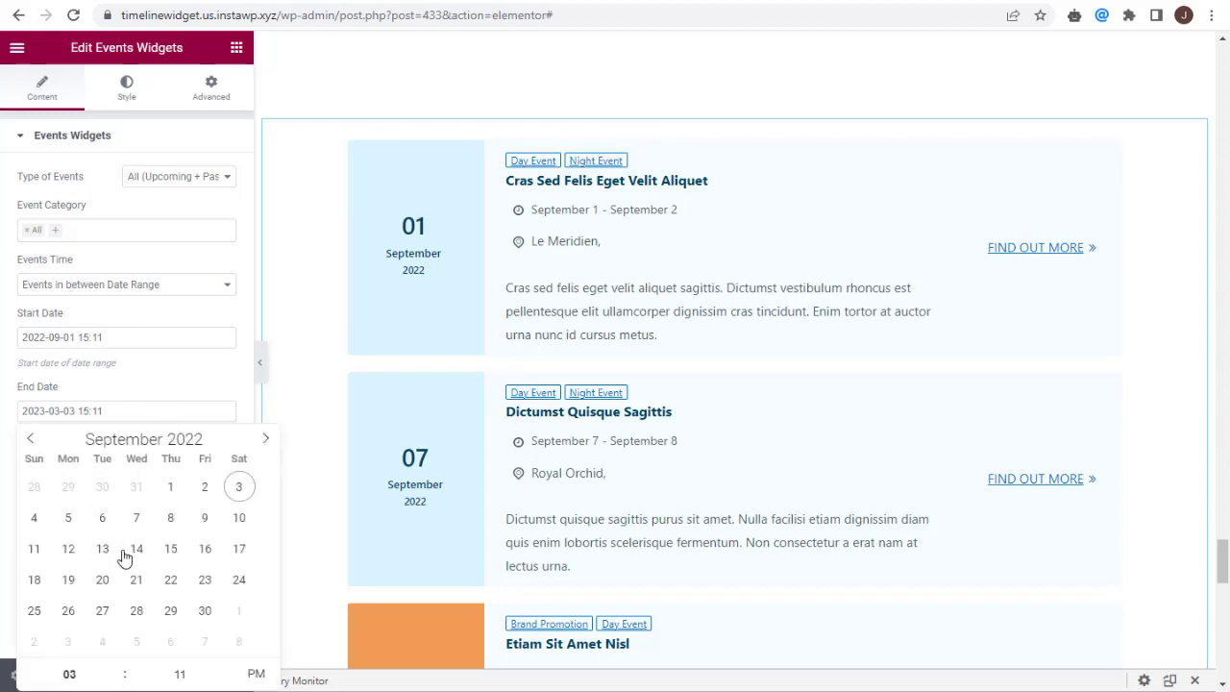
pyautogui.click(170, 554)
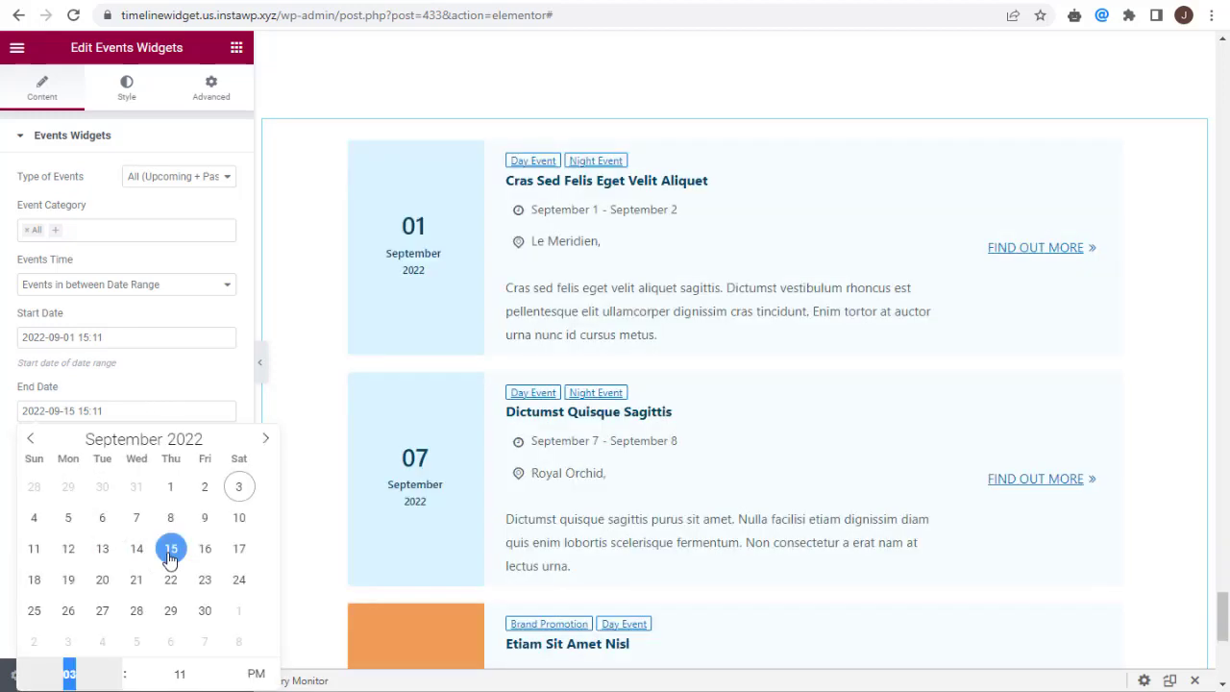
pyautogui.click(155, 397)
pyautogui.scroll(-3, 405, 431)
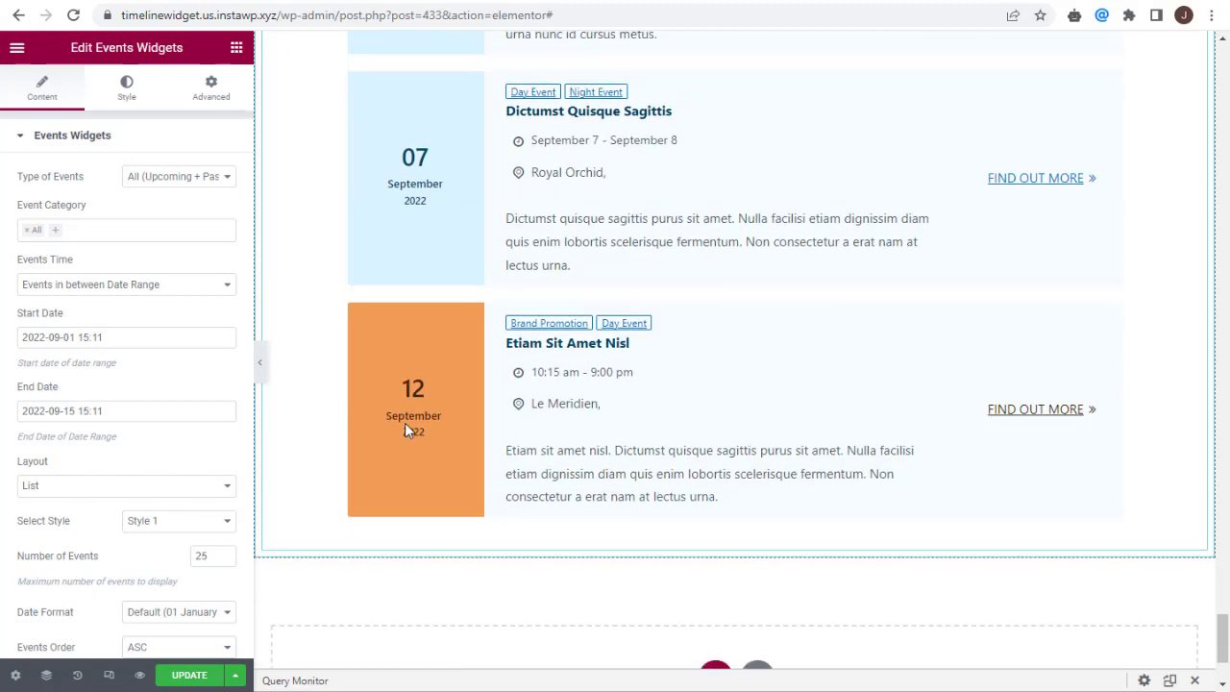
pyautogui.scroll(3, 404, 425)
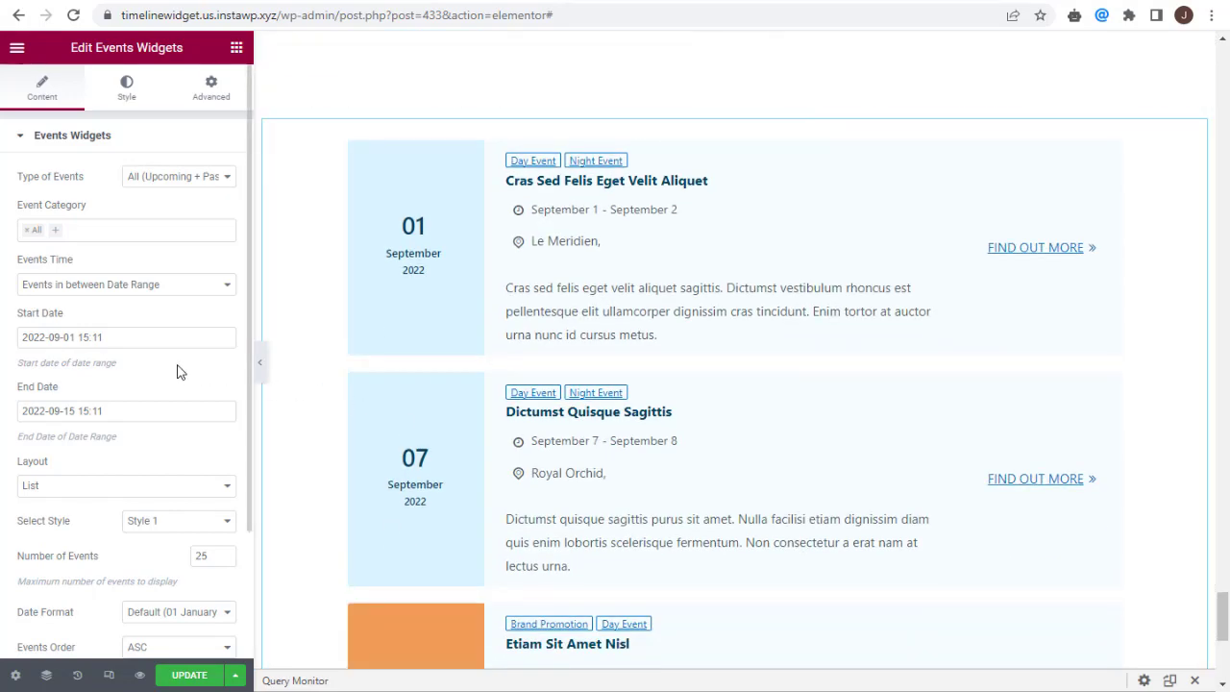
# Step: Reset Events Time to All Events and try the Minimal List layout
pyautogui.click(149, 286)
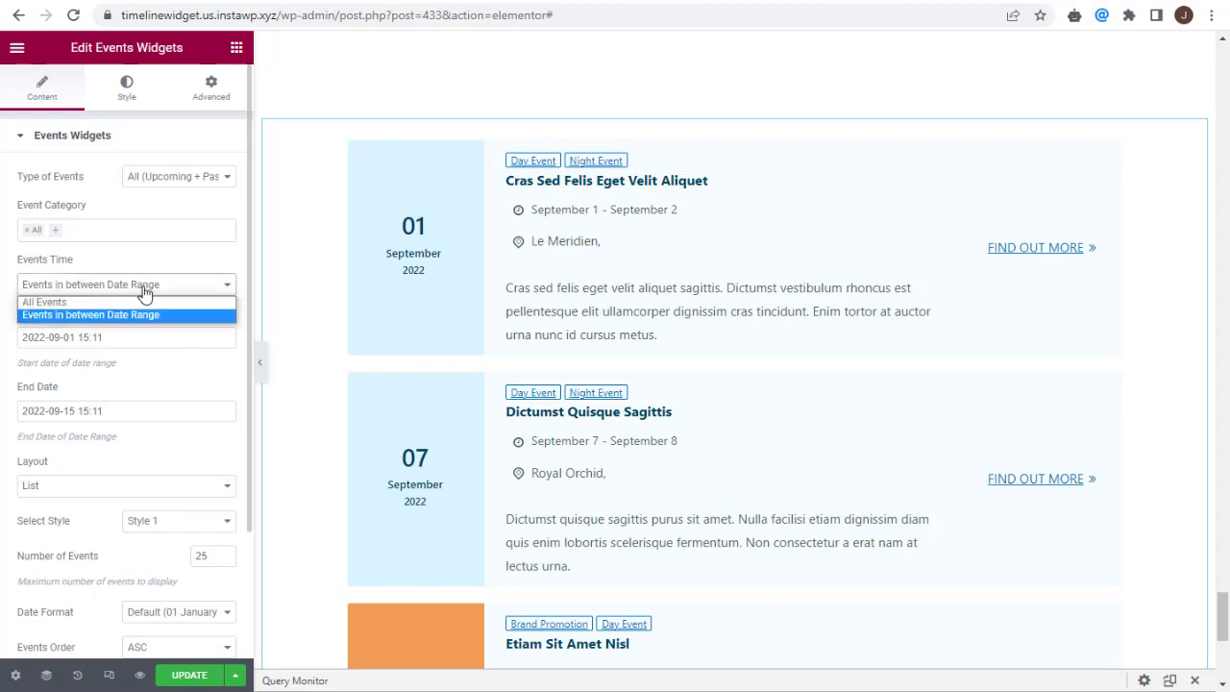
pyautogui.click(124, 301)
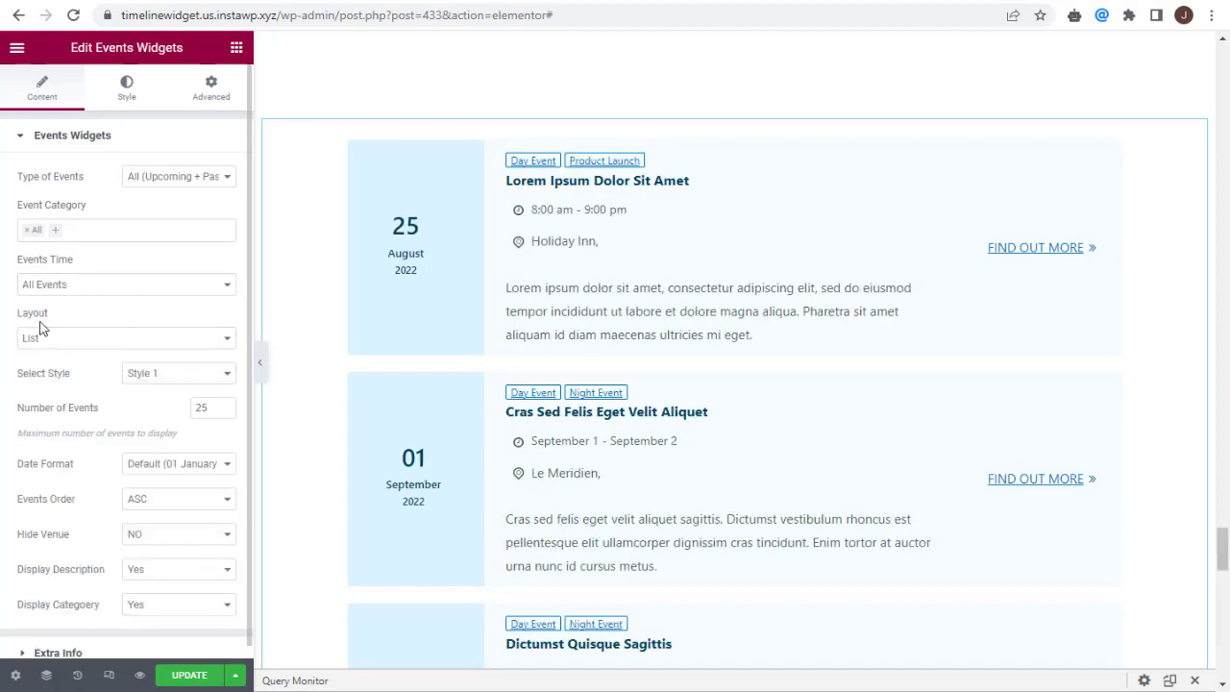
pyautogui.click(123, 348)
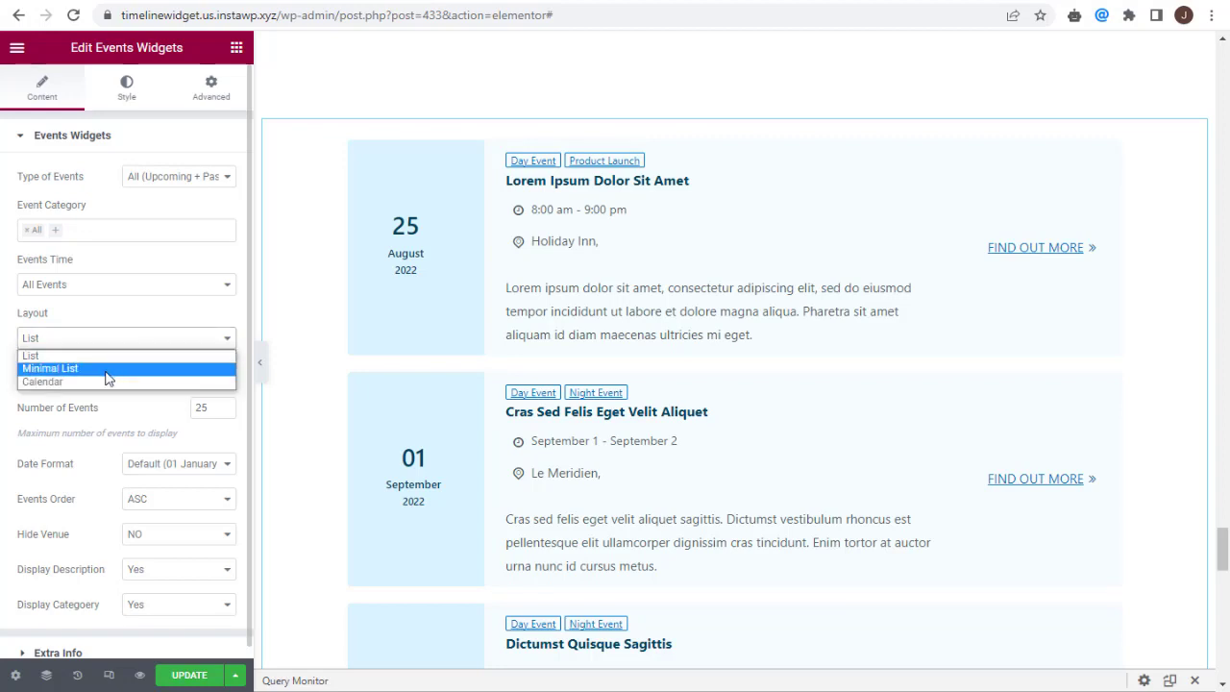
pyautogui.click(108, 368)
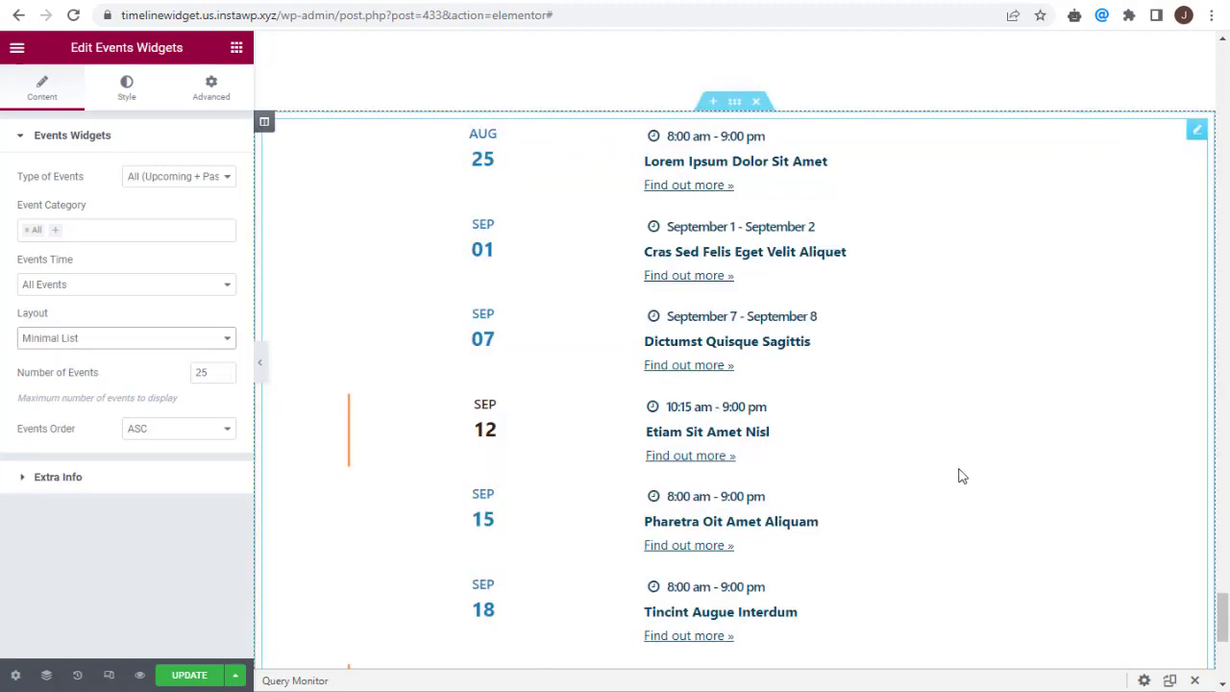
pyautogui.scroll(-3, 961, 475)
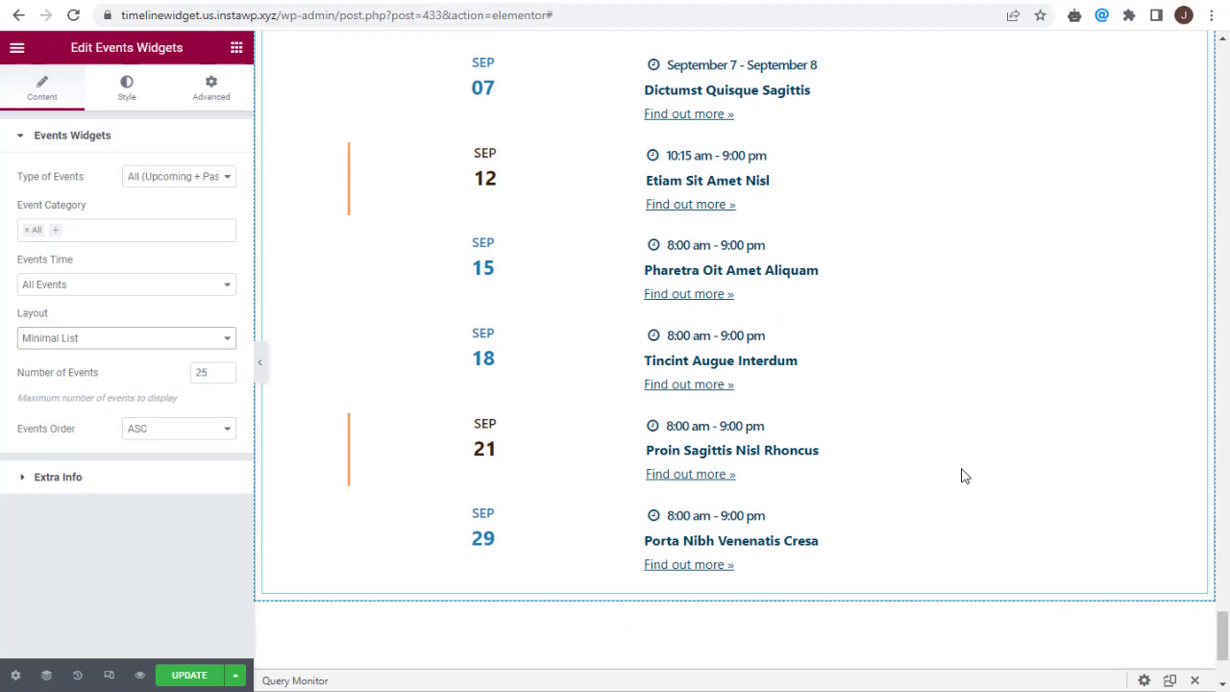
pyautogui.scroll(3, 964, 475)
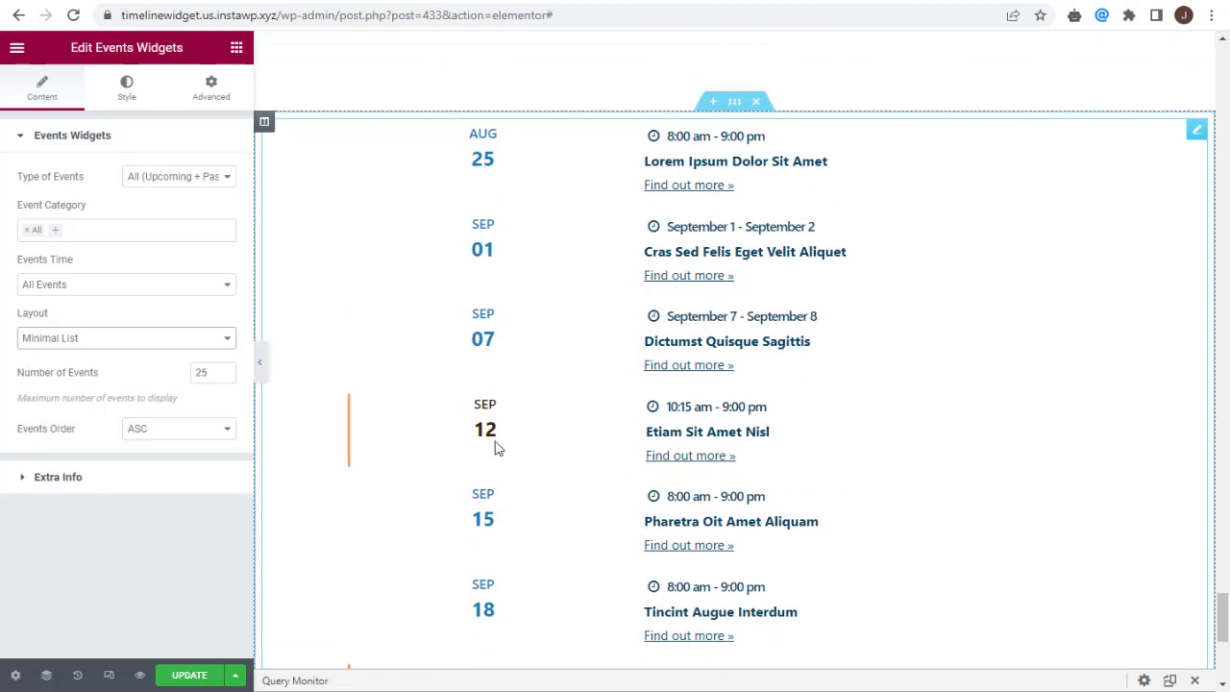
# Step: Switch the events layout to Calendar to show the September 2022 month view
pyautogui.click(112, 346)
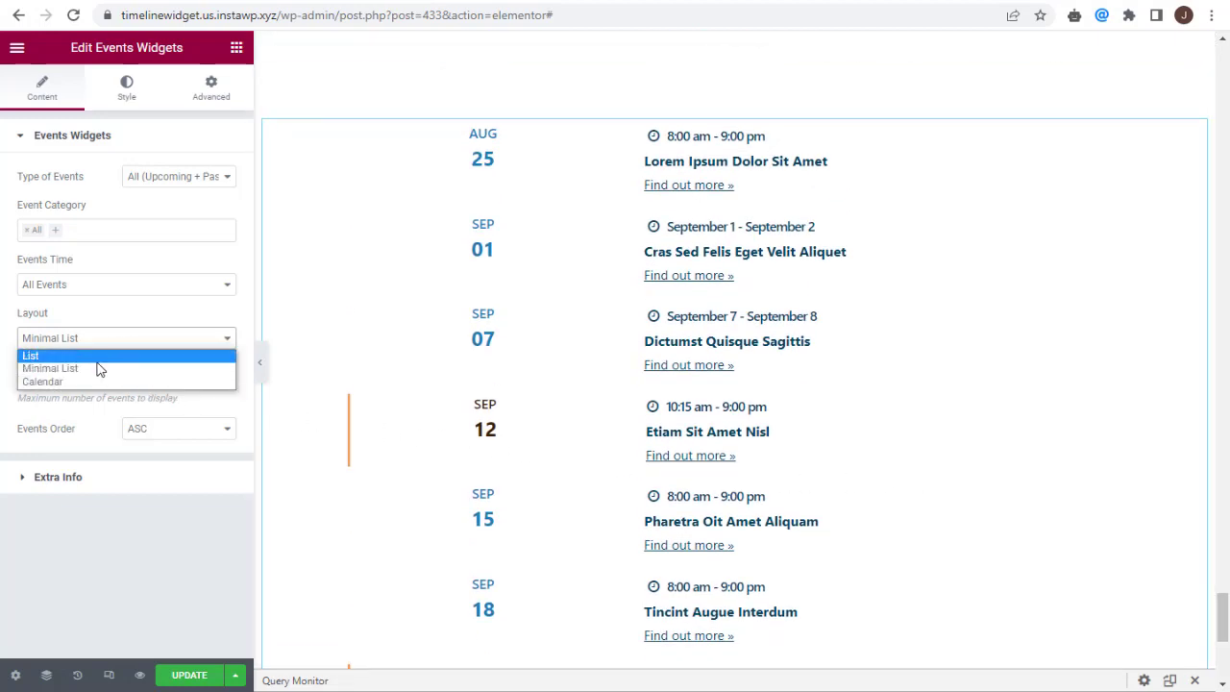
pyautogui.click(90, 381)
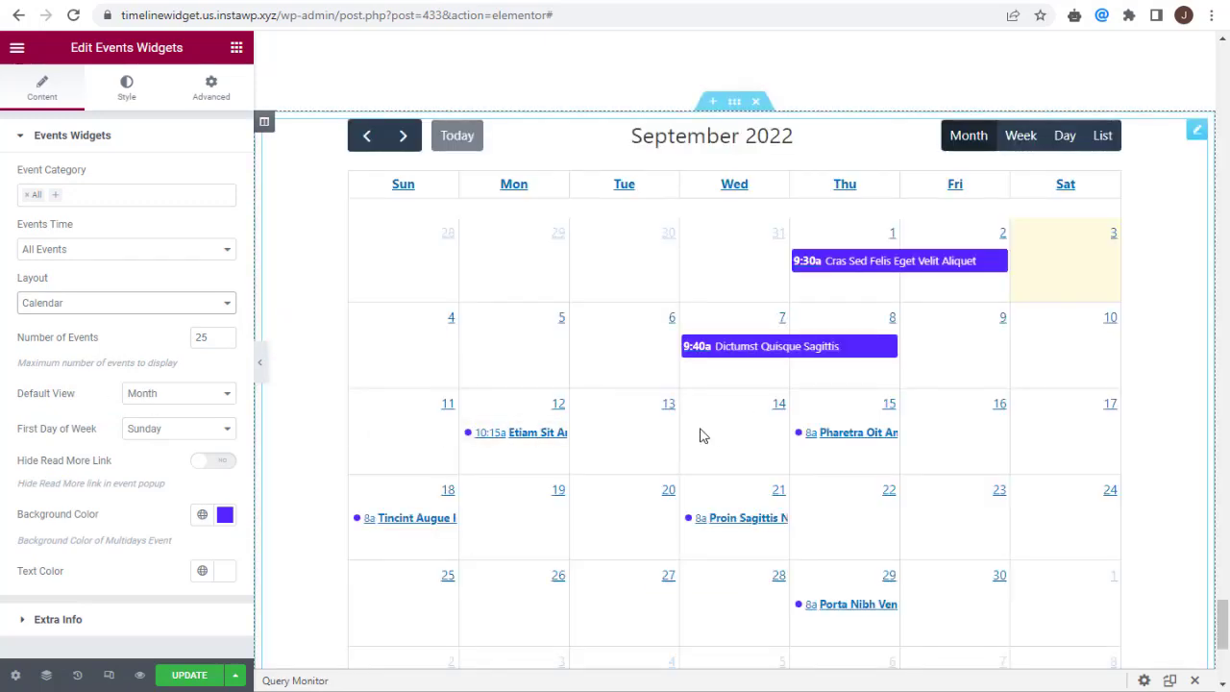
pyautogui.scroll(-1, 700, 434)
pyautogui.scroll(-1, 701, 433)
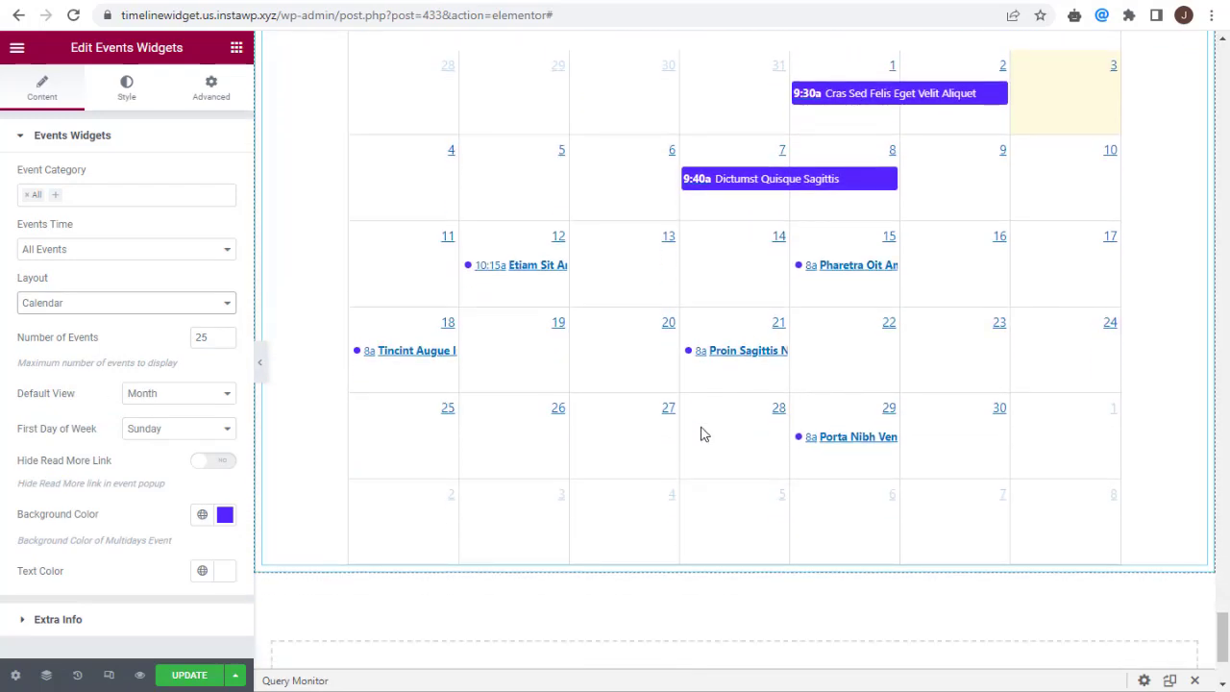
pyautogui.scroll(2, 700, 433)
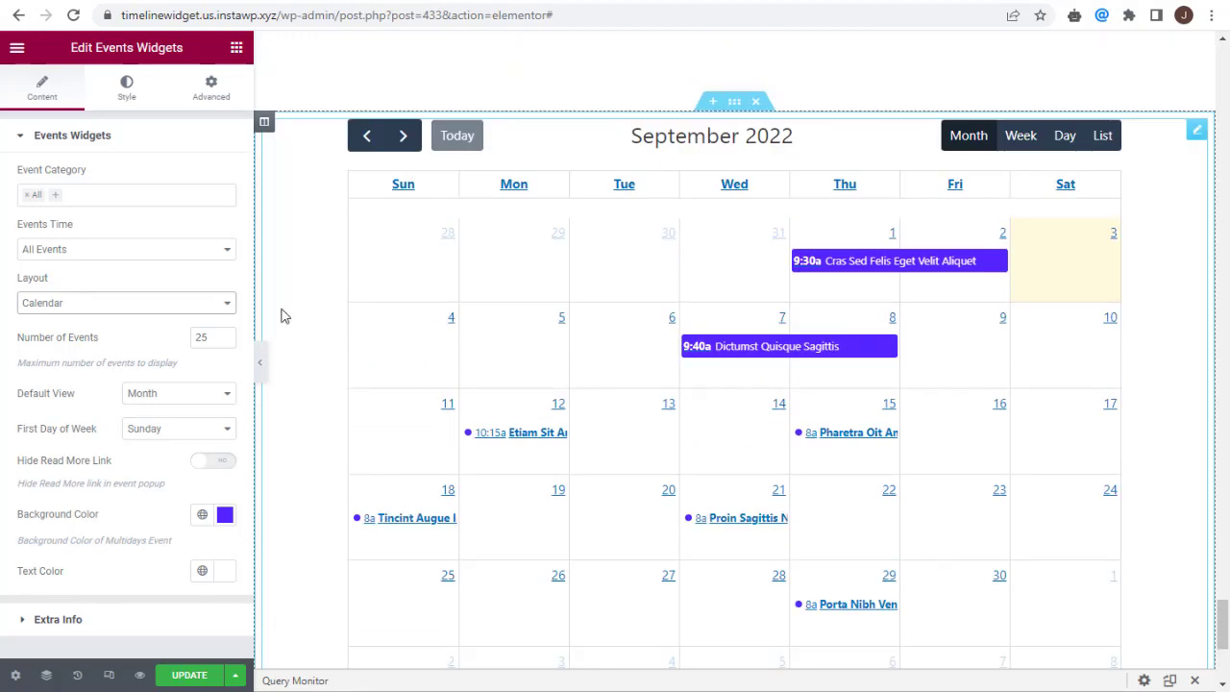
# Step: Return the events layout to List, keeping Style 1
pyautogui.click(165, 313)
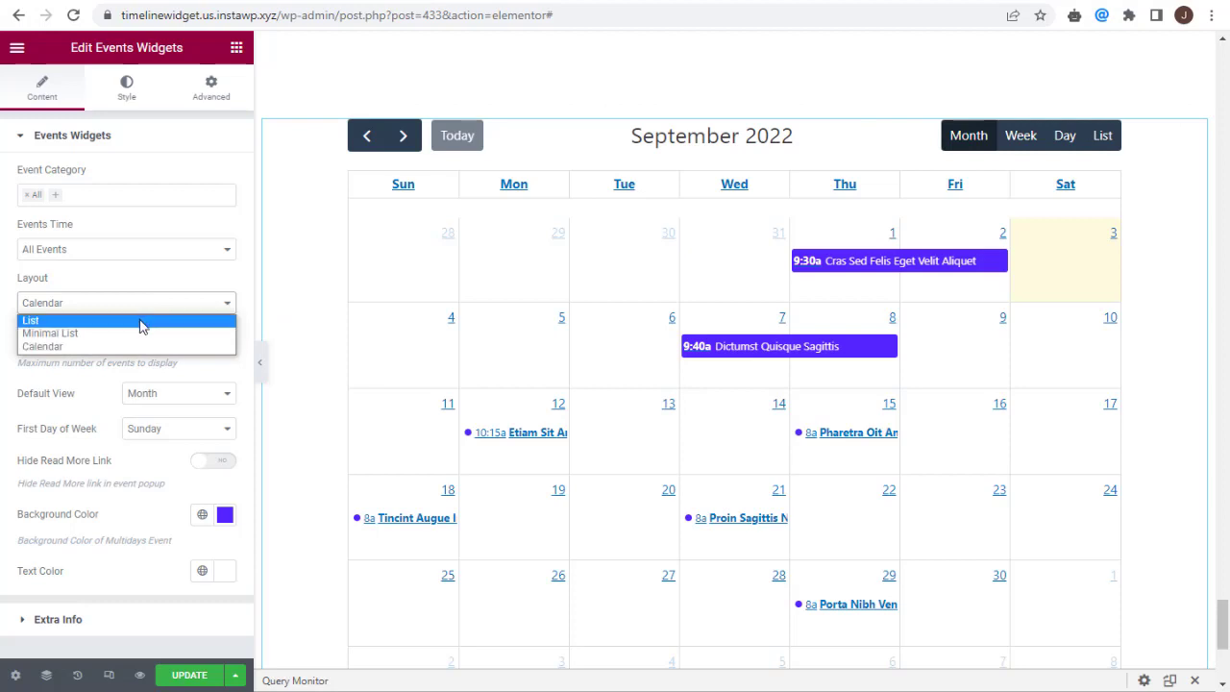
pyautogui.click(140, 320)
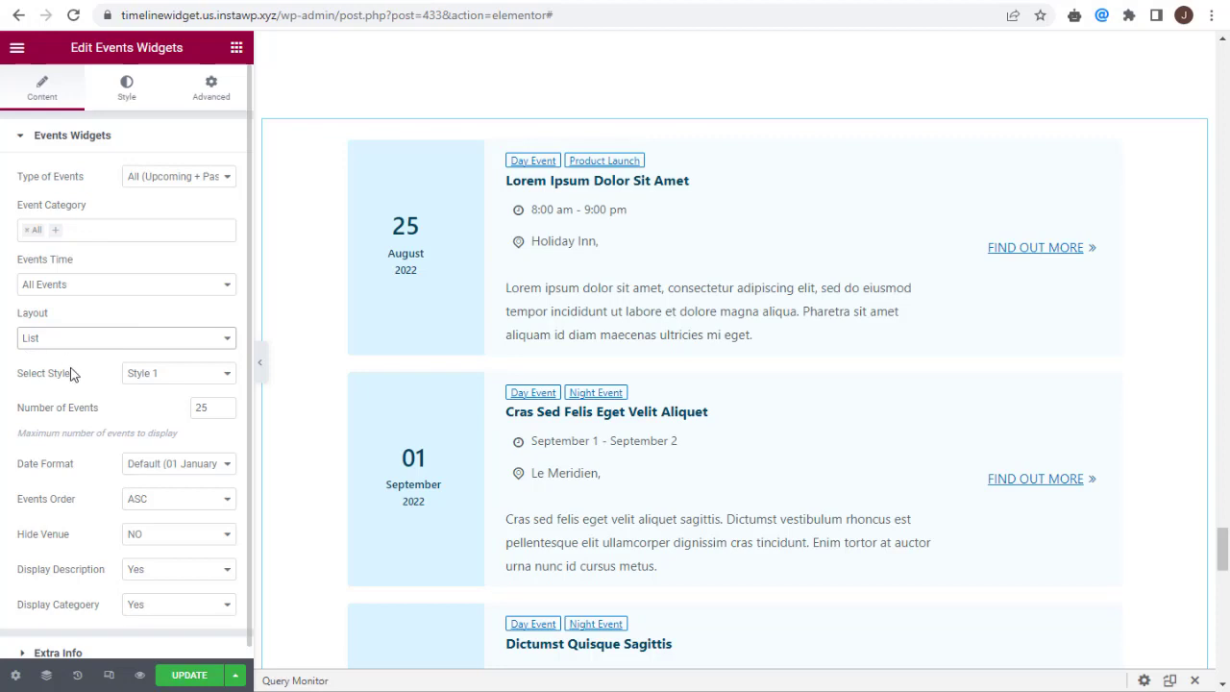
pyautogui.click(193, 384)
pyautogui.click(193, 388)
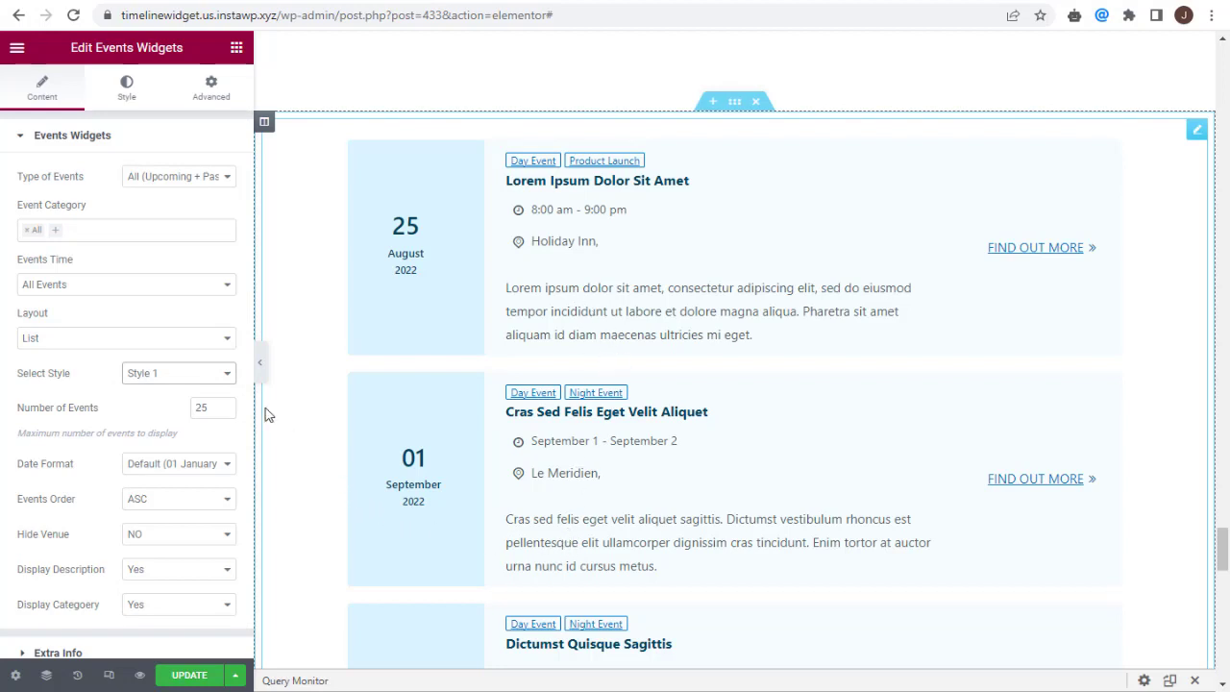
# Step: Preview the list in Style 2, then switch it back to Style 1
pyautogui.click(229, 379)
pyautogui.click(206, 405)
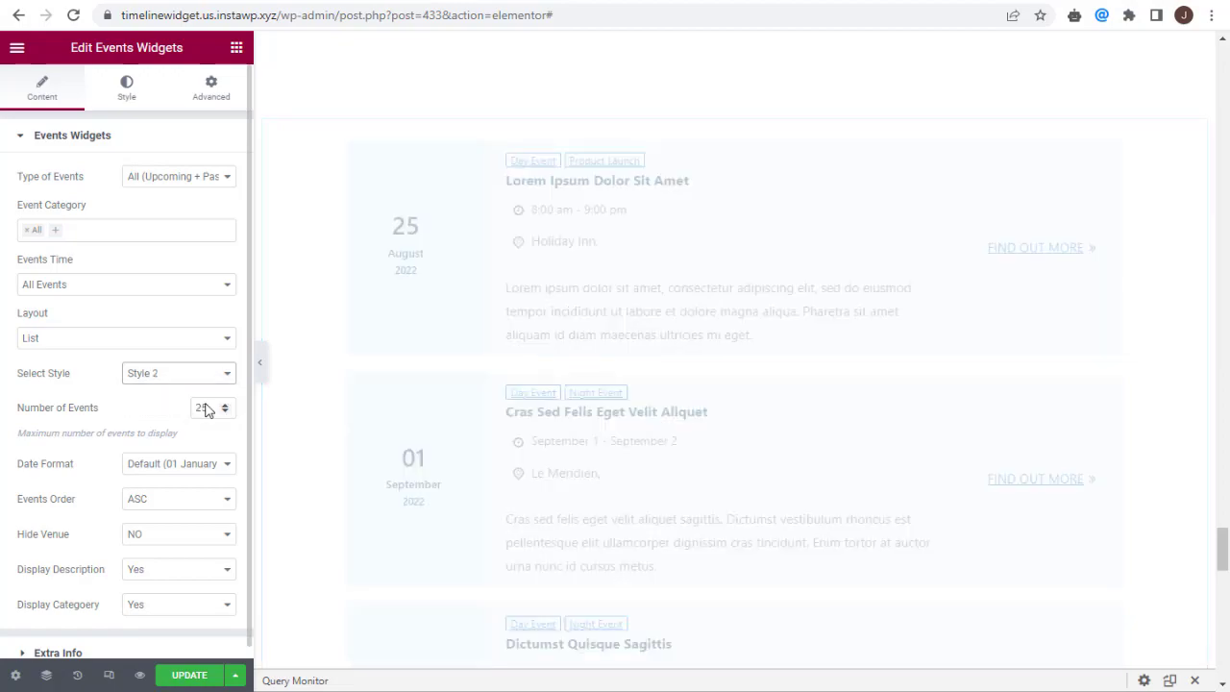
pyautogui.scroll(-5, 502, 406)
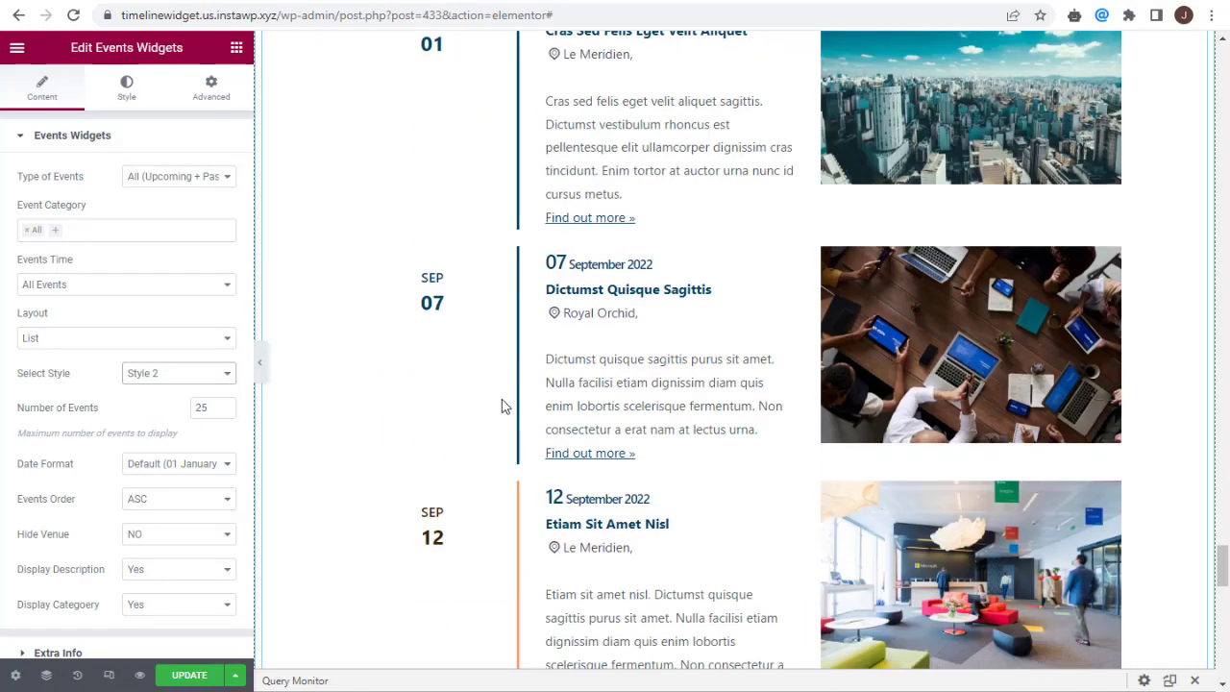
pyautogui.scroll(-3, 502, 406)
pyautogui.scroll(5, 502, 406)
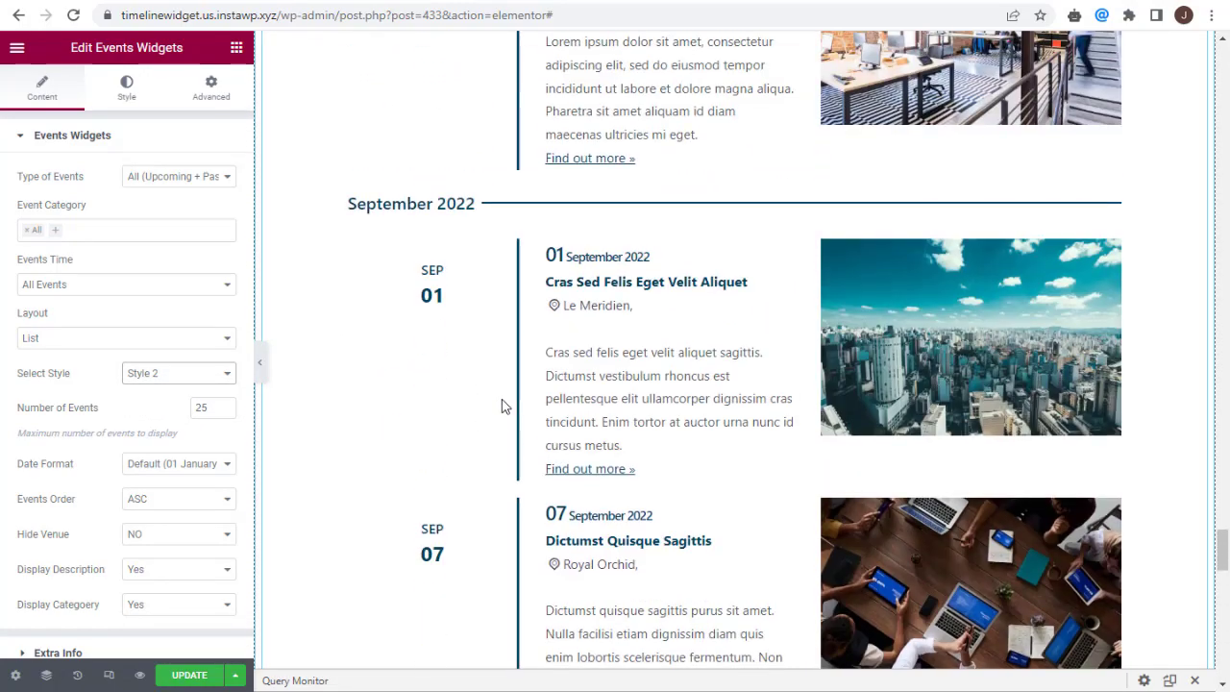
pyautogui.scroll(3, 502, 407)
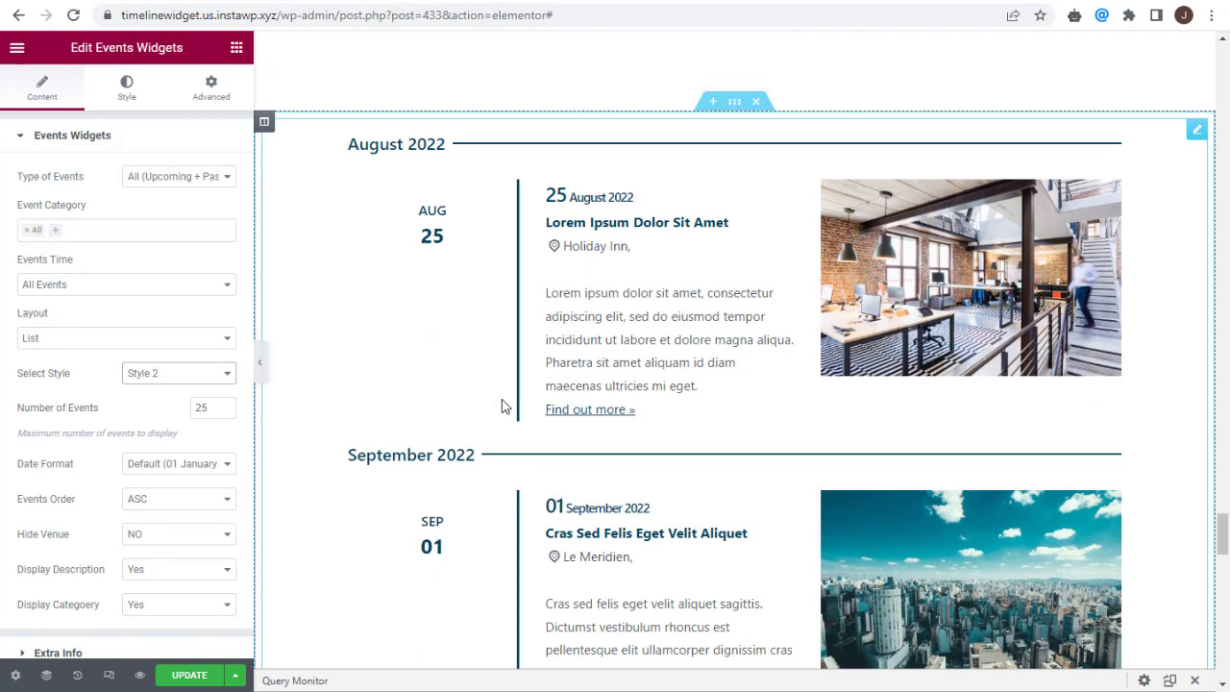
pyautogui.click(217, 380)
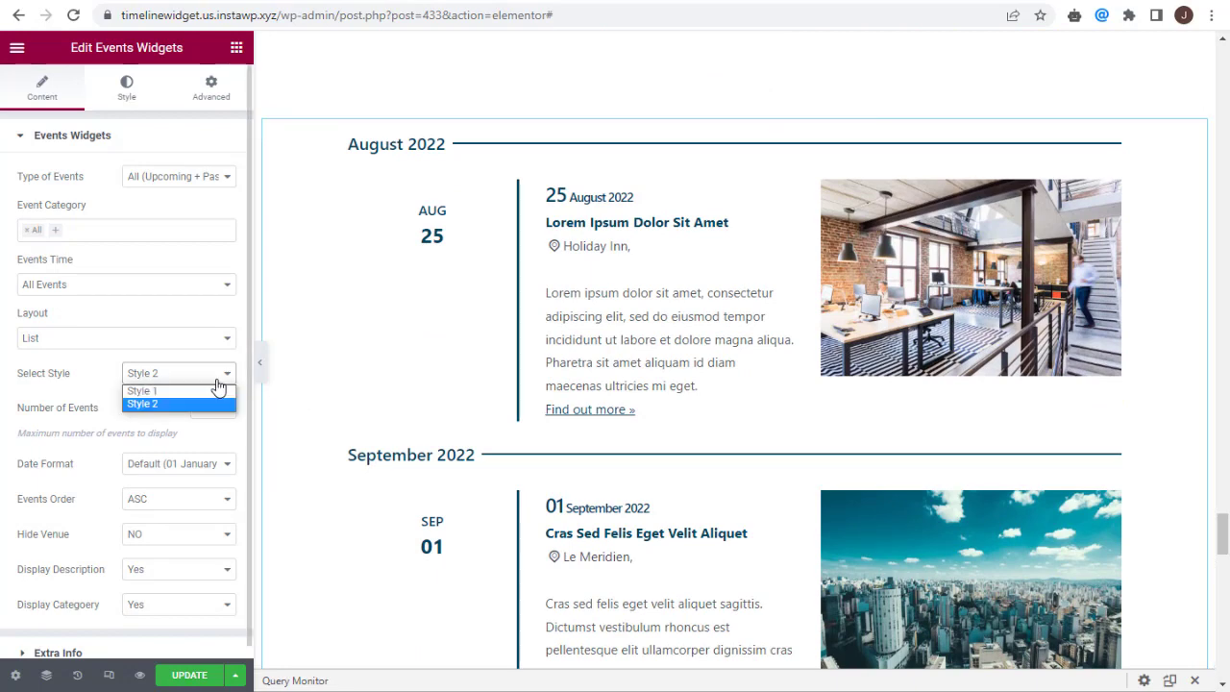
pyautogui.click(191, 392)
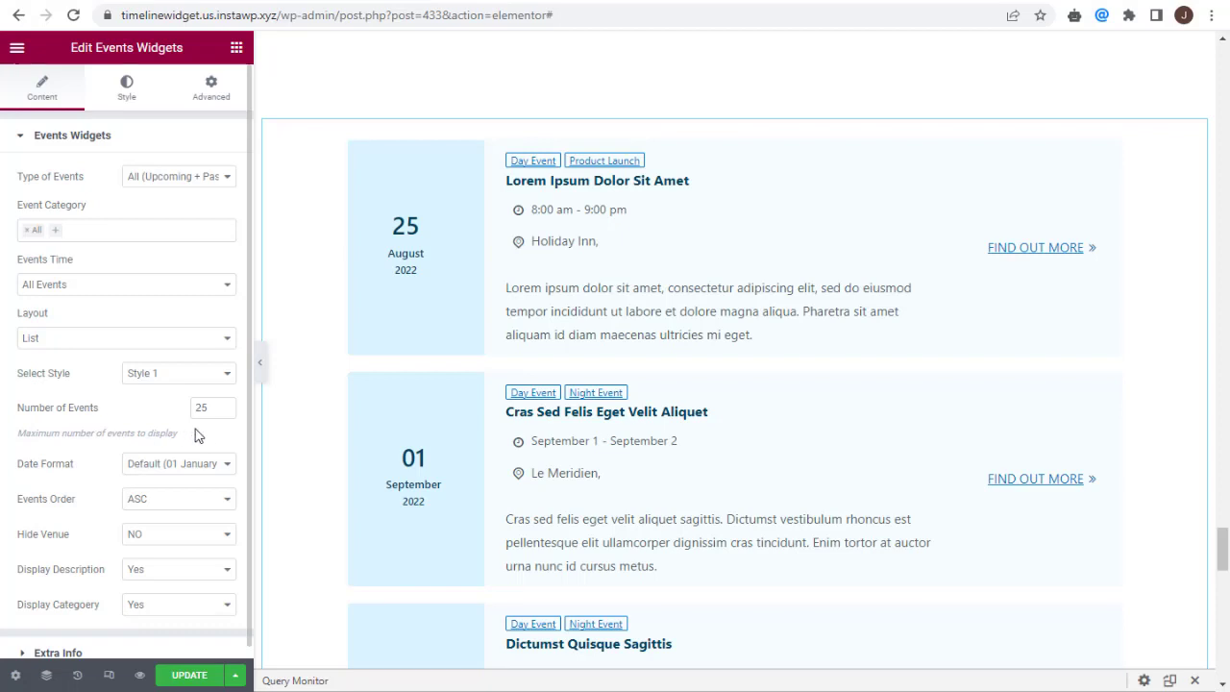
# Step: Set Number of Events to 20 and try the month-first date format before restoring Default
pyautogui.moveTo(210, 409); pyautogui.dragTo(198, 410)
pyautogui.write('20')
pyautogui.click(227, 464)
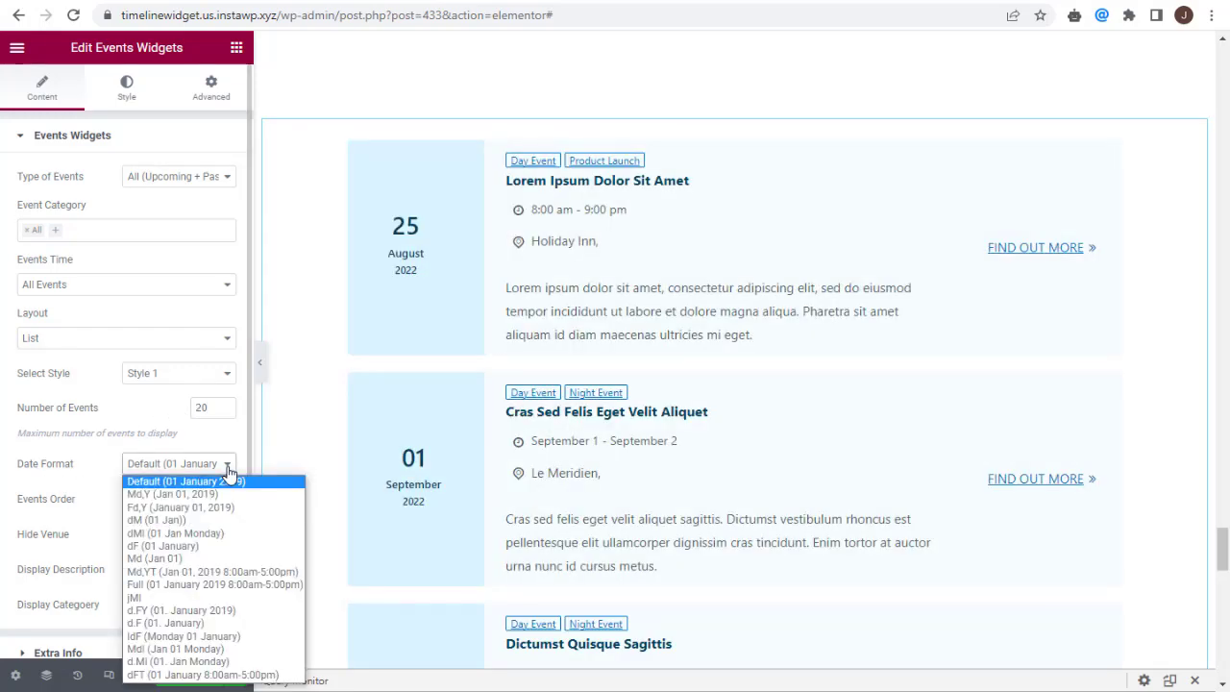
pyautogui.click(215, 507)
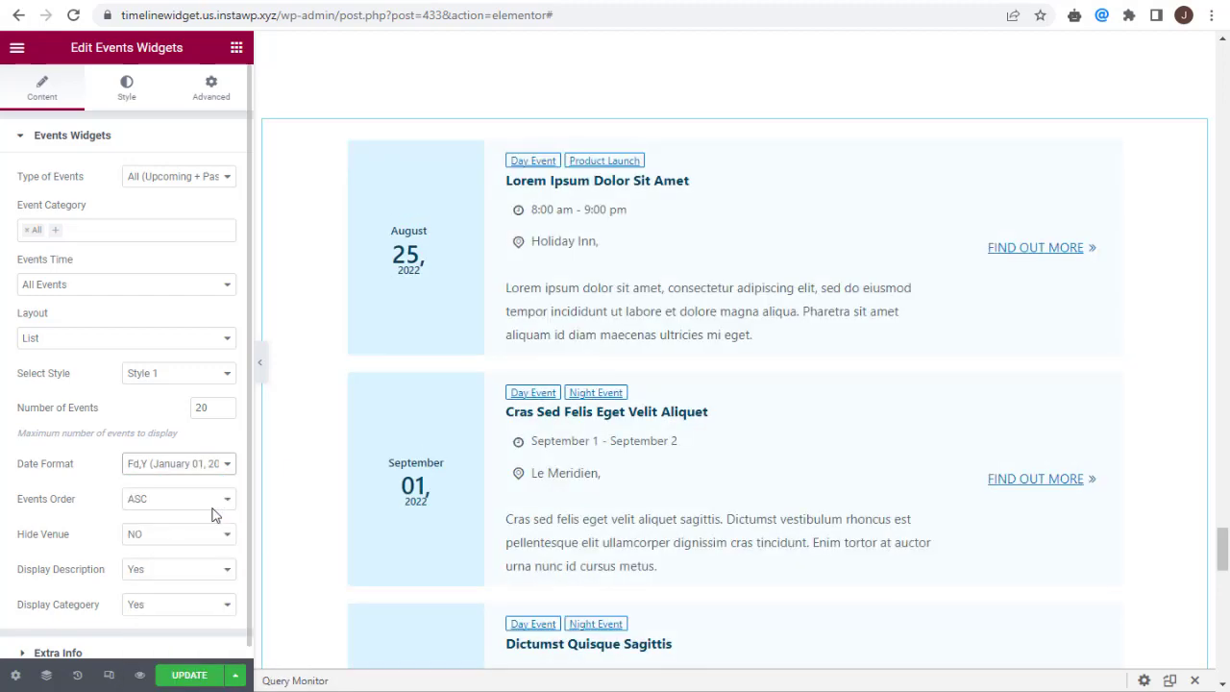
pyautogui.click(225, 465)
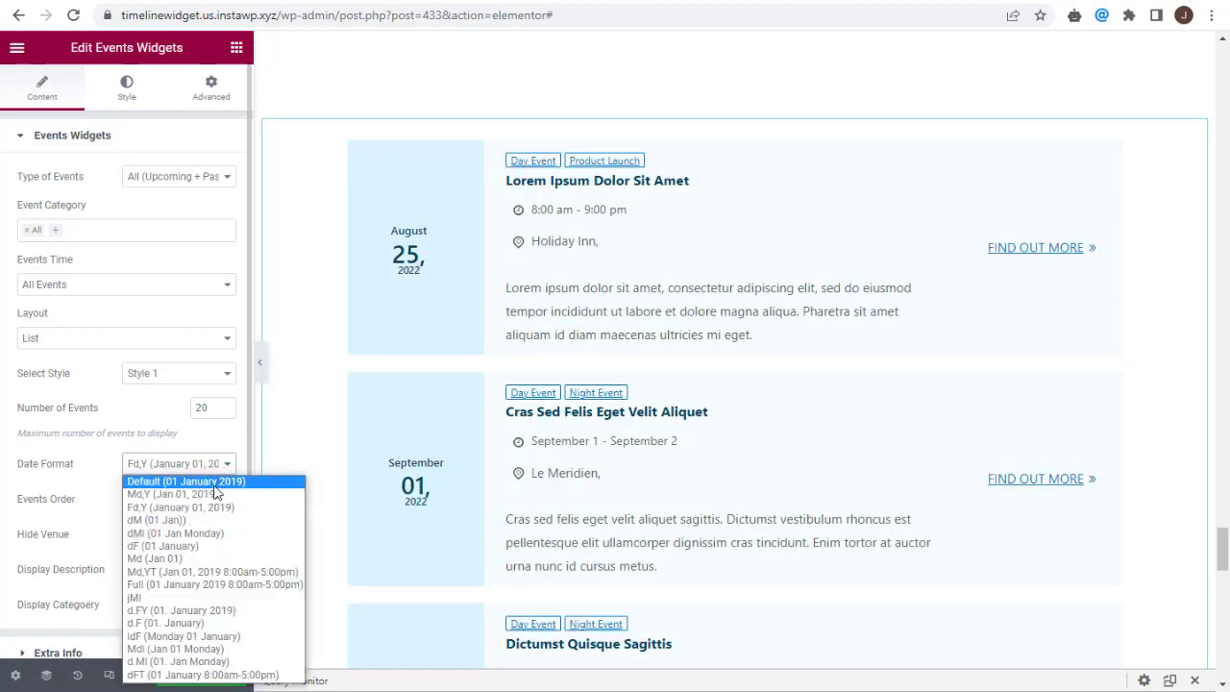
pyautogui.click(217, 480)
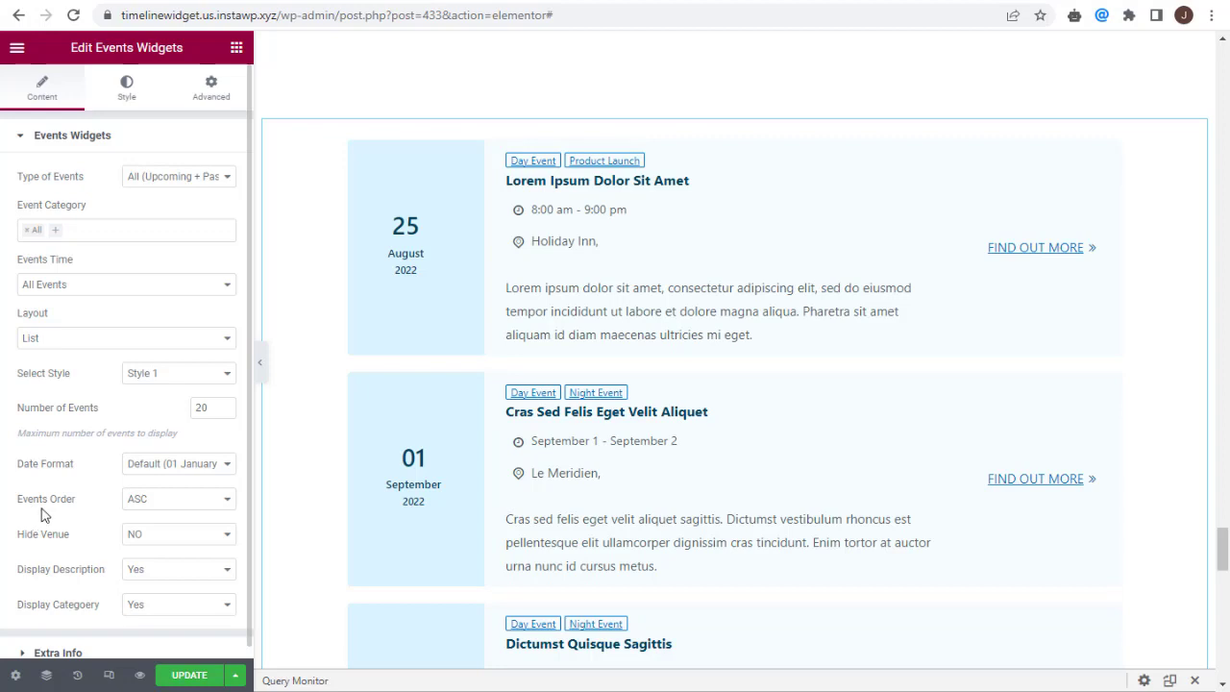
# Step: Try DESC event order, then set Events Order back to ASC
pyautogui.click(201, 500)
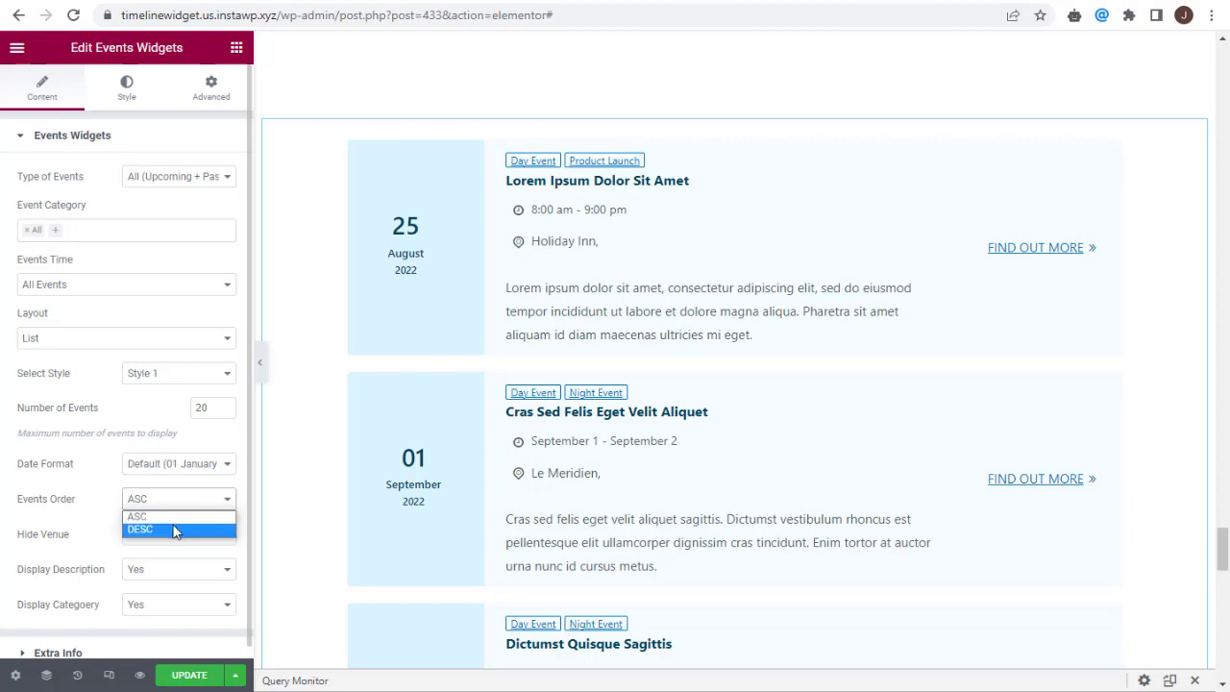
pyautogui.click(175, 530)
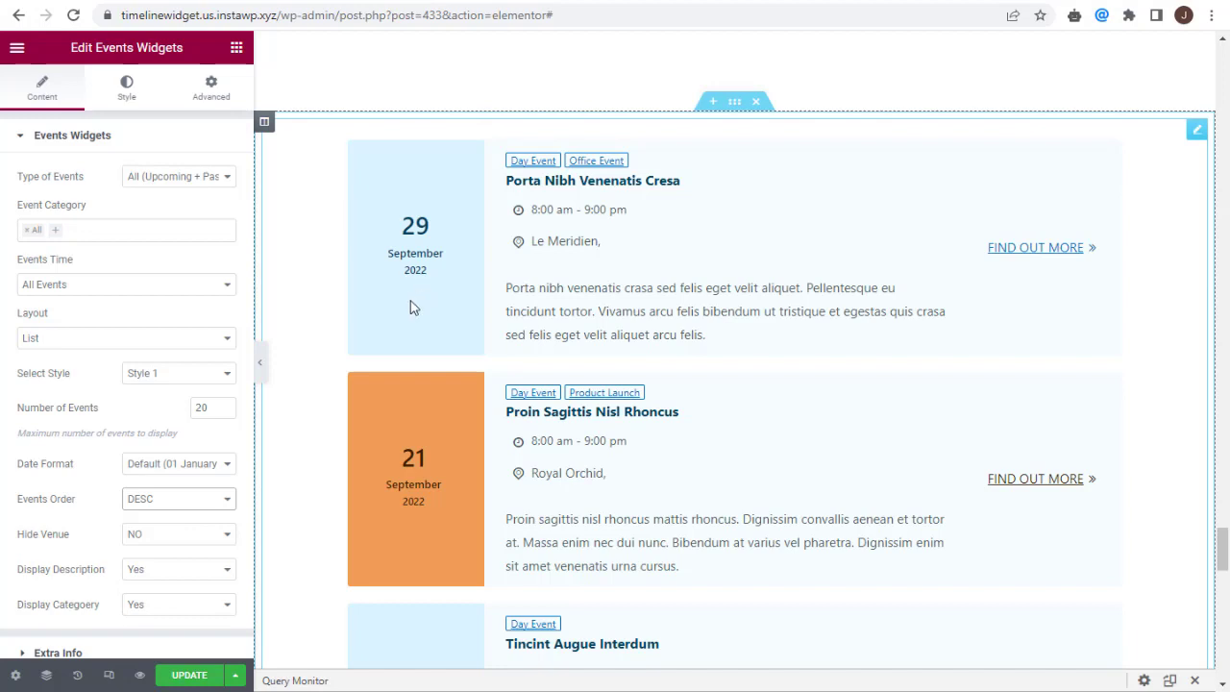
pyautogui.press('Up')
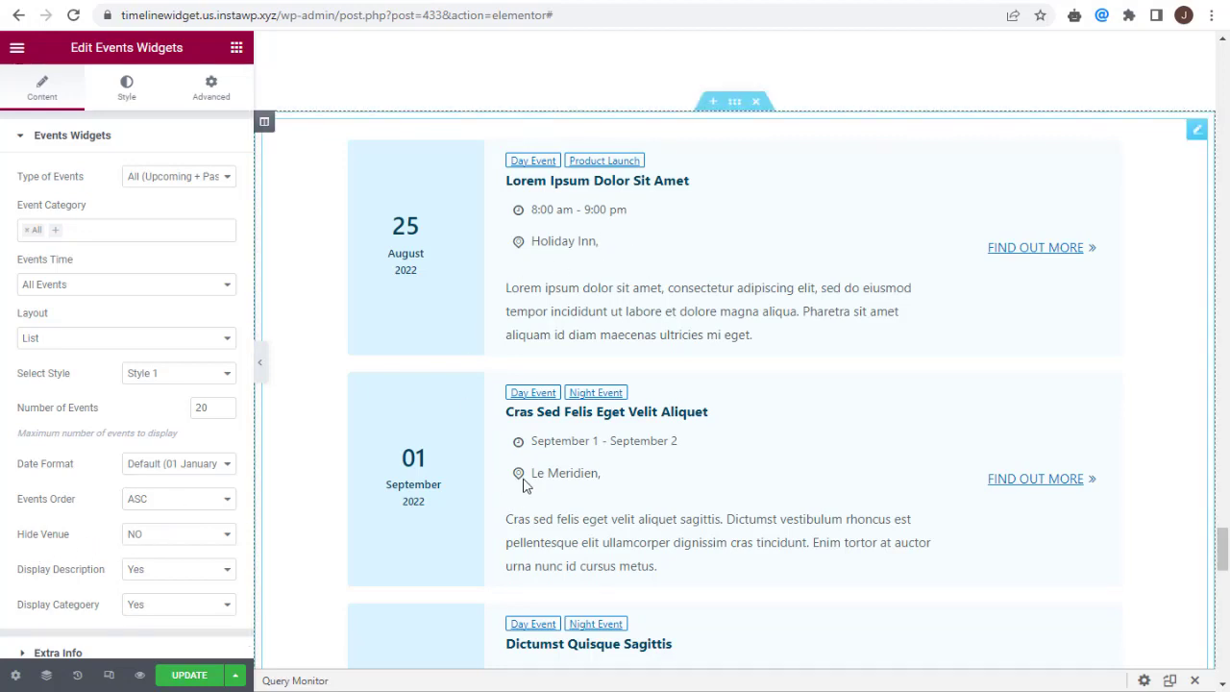
# Step: Test hiding the venue and description on events, then show both again
pyautogui.click(188, 539)
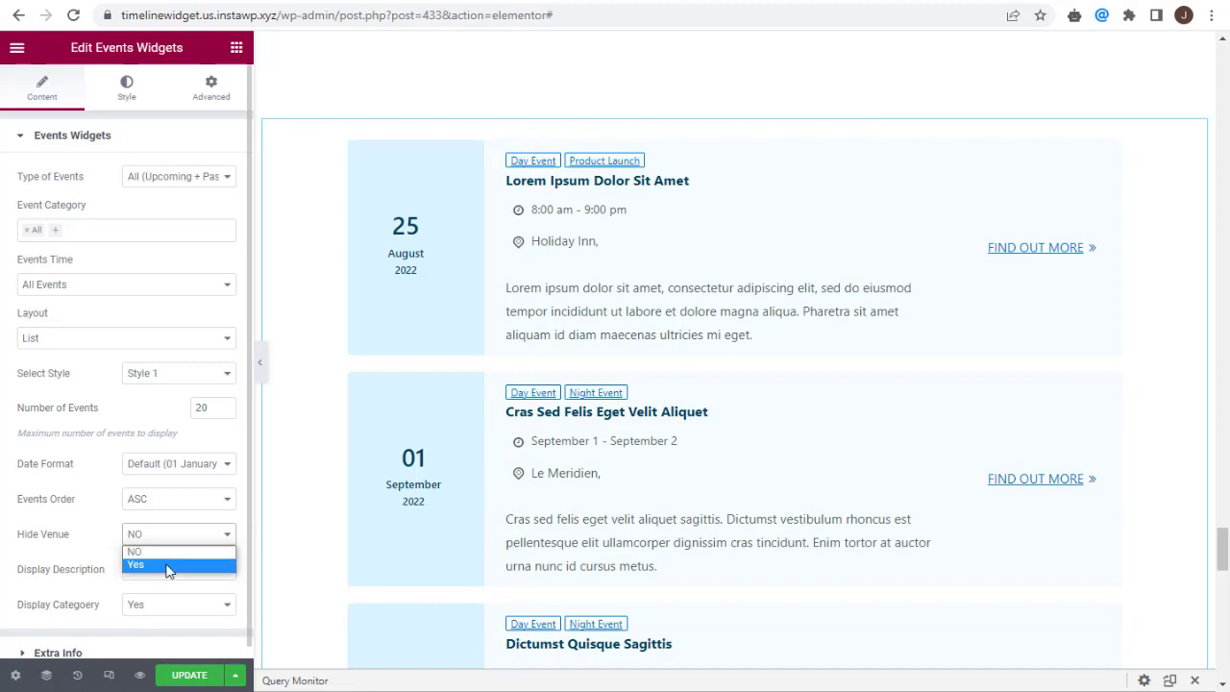
pyautogui.click(170, 564)
pyautogui.click(184, 536)
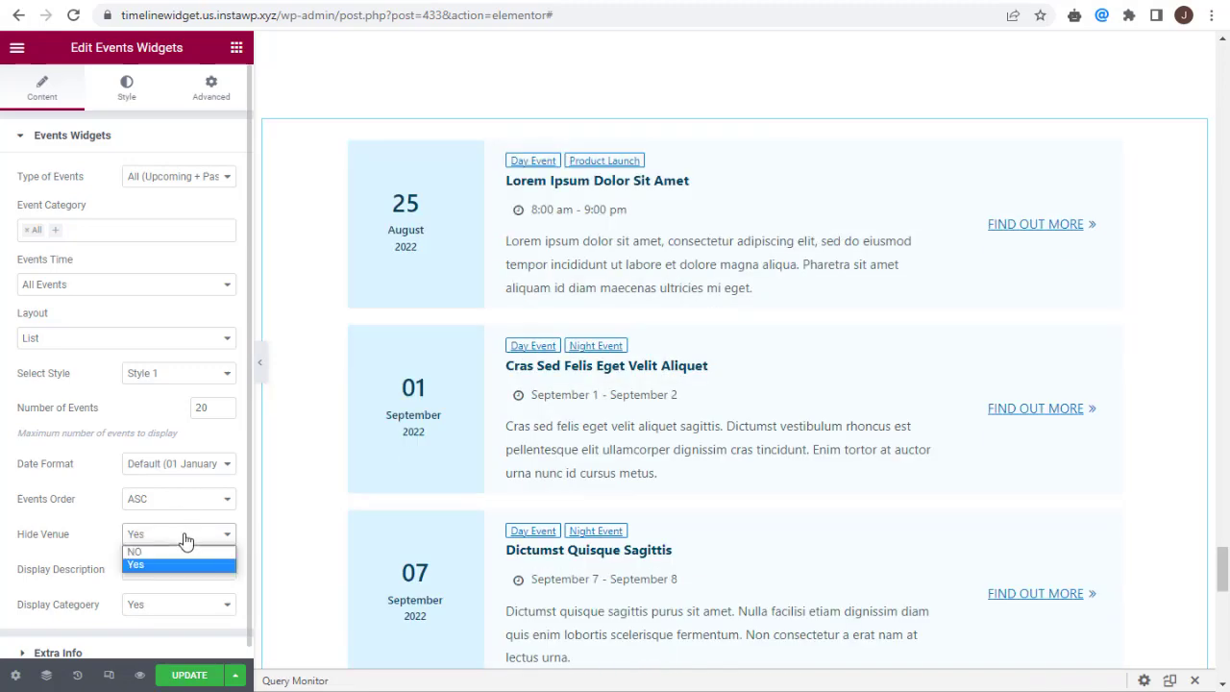
pyautogui.click(169, 555)
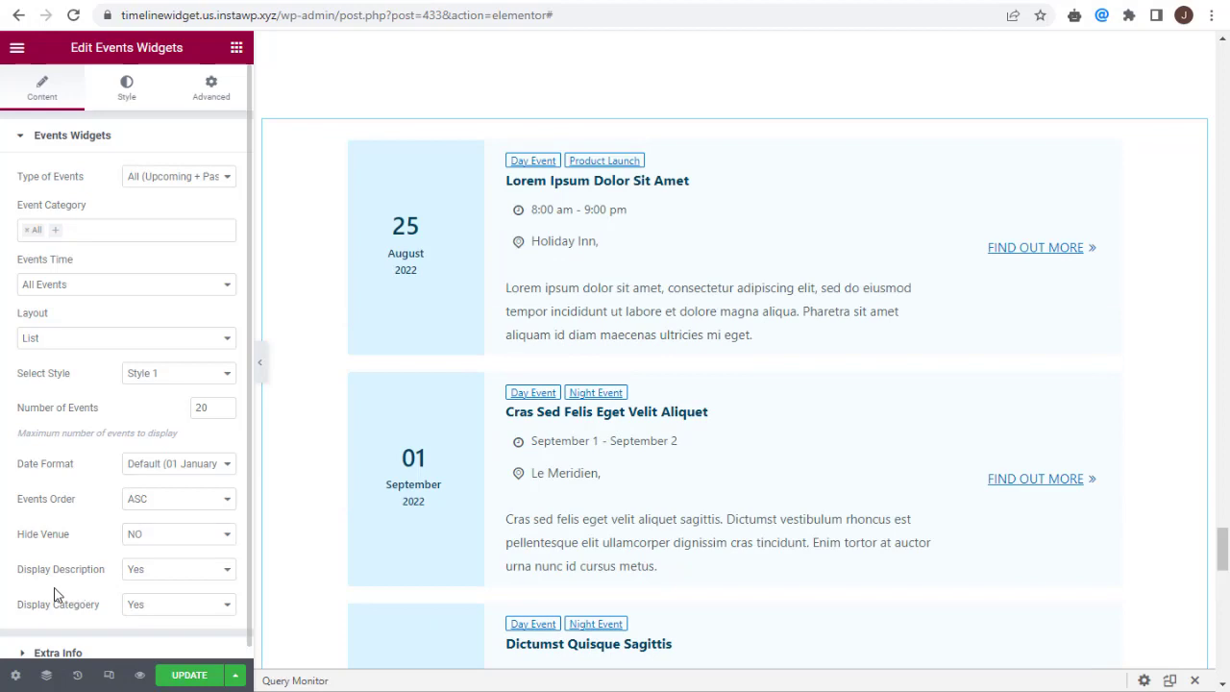
pyautogui.click(155, 573)
pyautogui.click(143, 599)
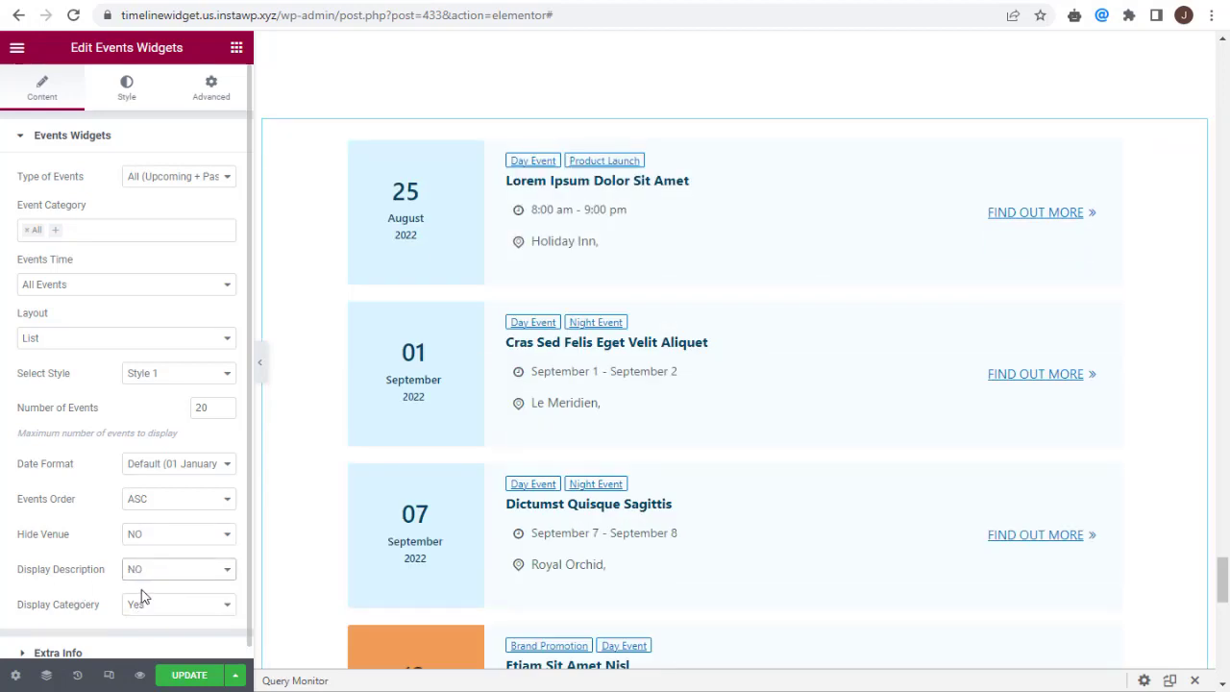
pyautogui.click(151, 574)
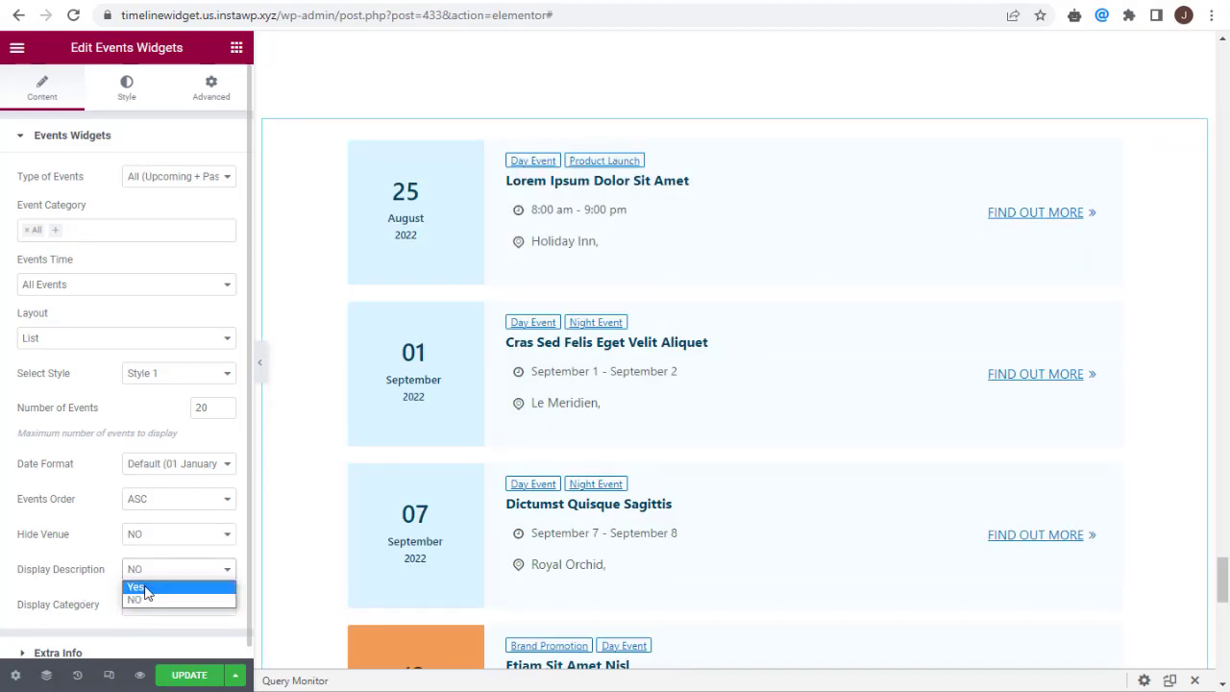
pyautogui.click(137, 587)
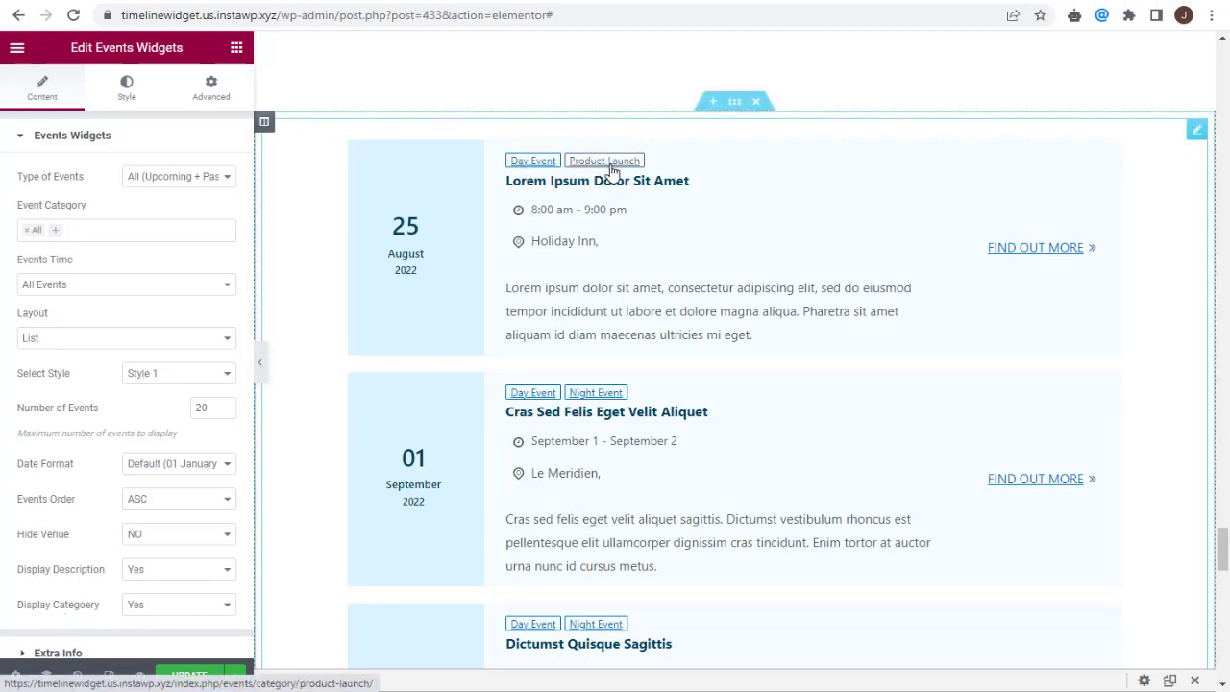
# Step: Set Display Category to NO and expand the Extra Info section
pyautogui.click(177, 609)
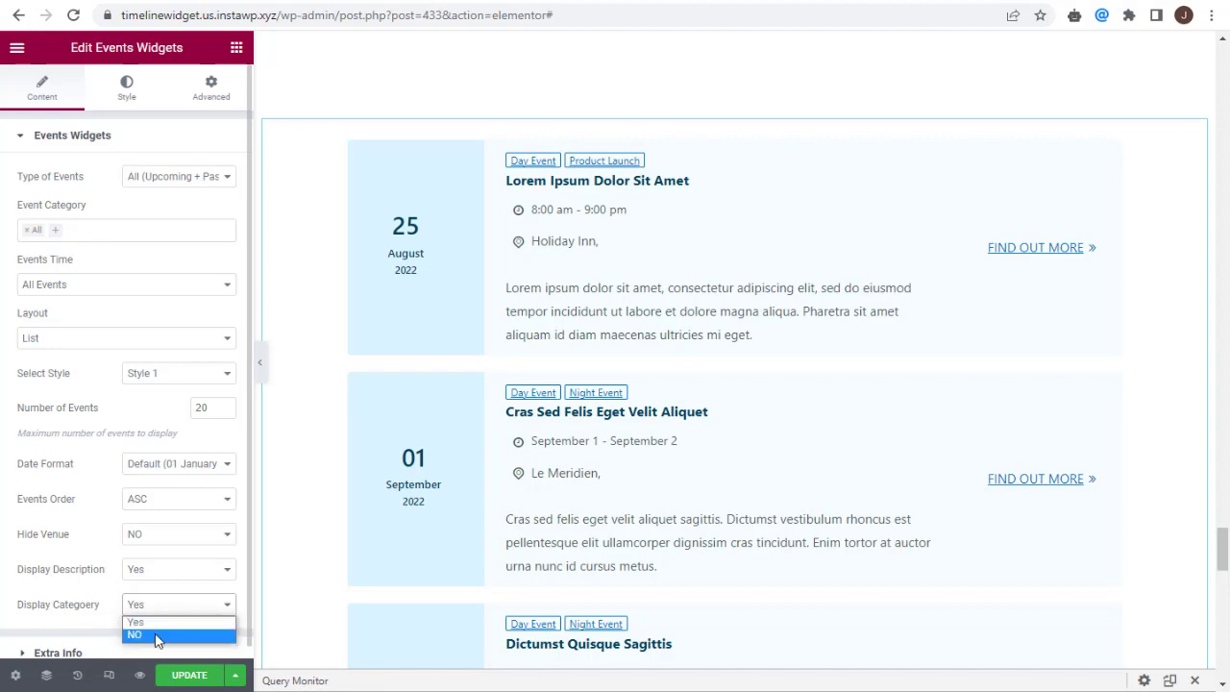
pyautogui.click(158, 635)
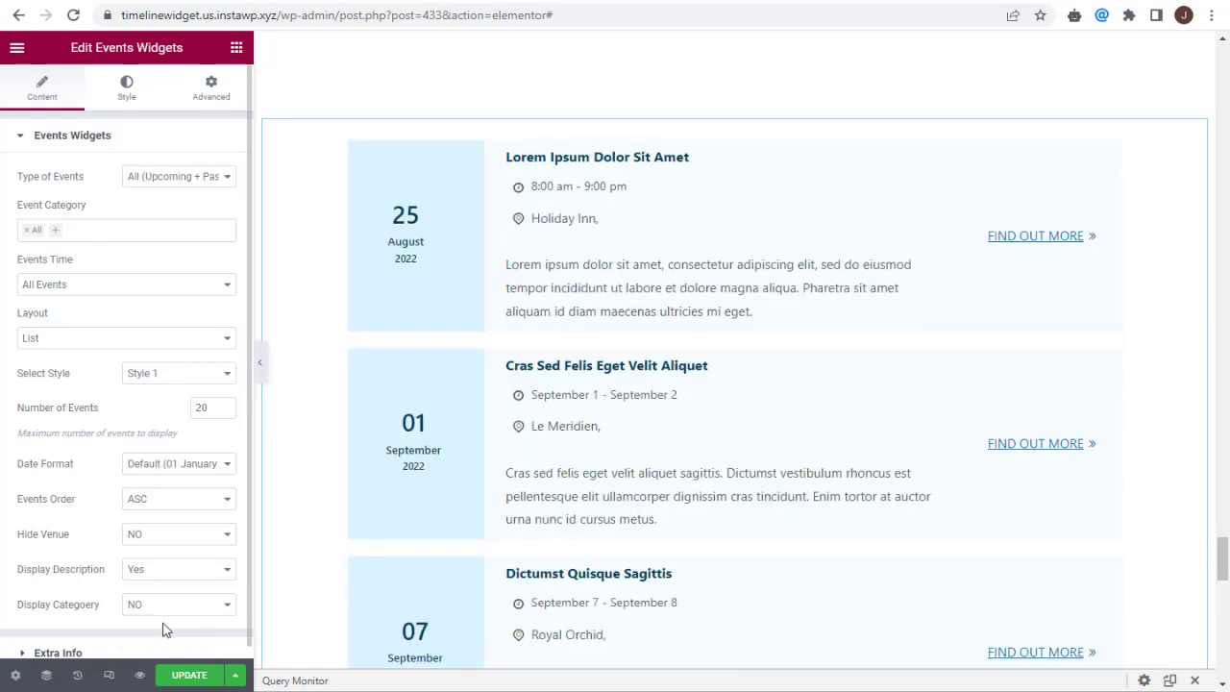
pyautogui.scroll(-1, 153, 636)
pyautogui.click(28, 641)
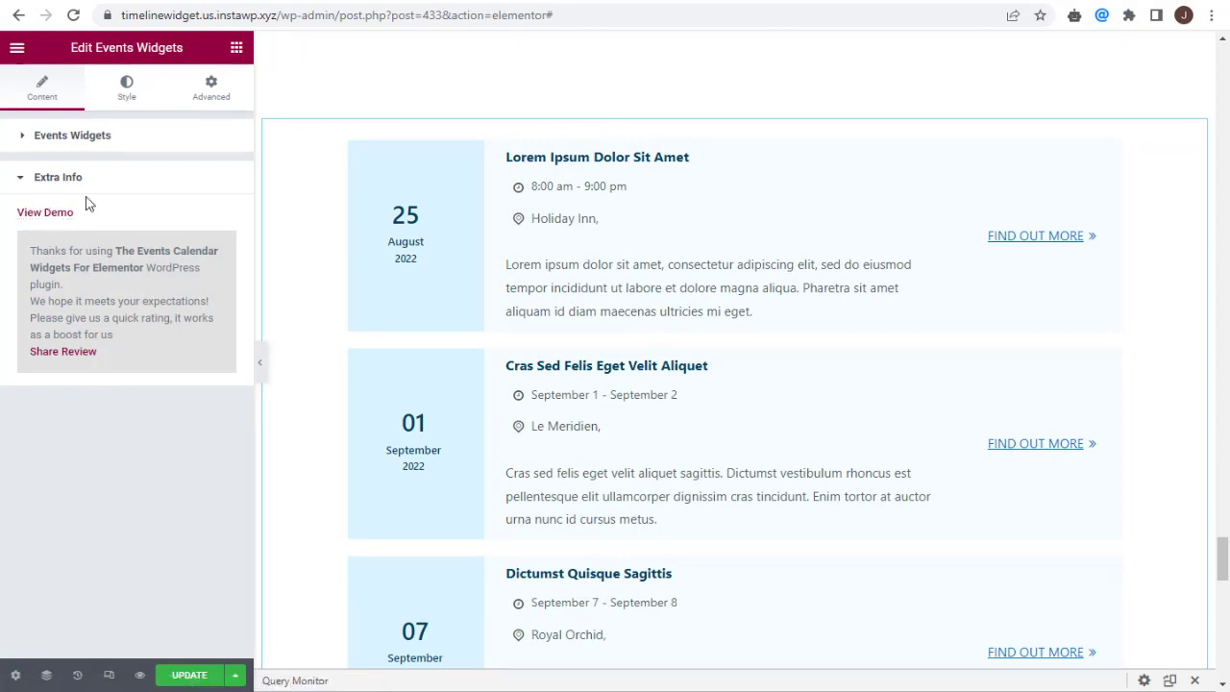
# Step: Collapse Extra Info, reopen the Events Widgets settings, and update the page
pyautogui.click(25, 181)
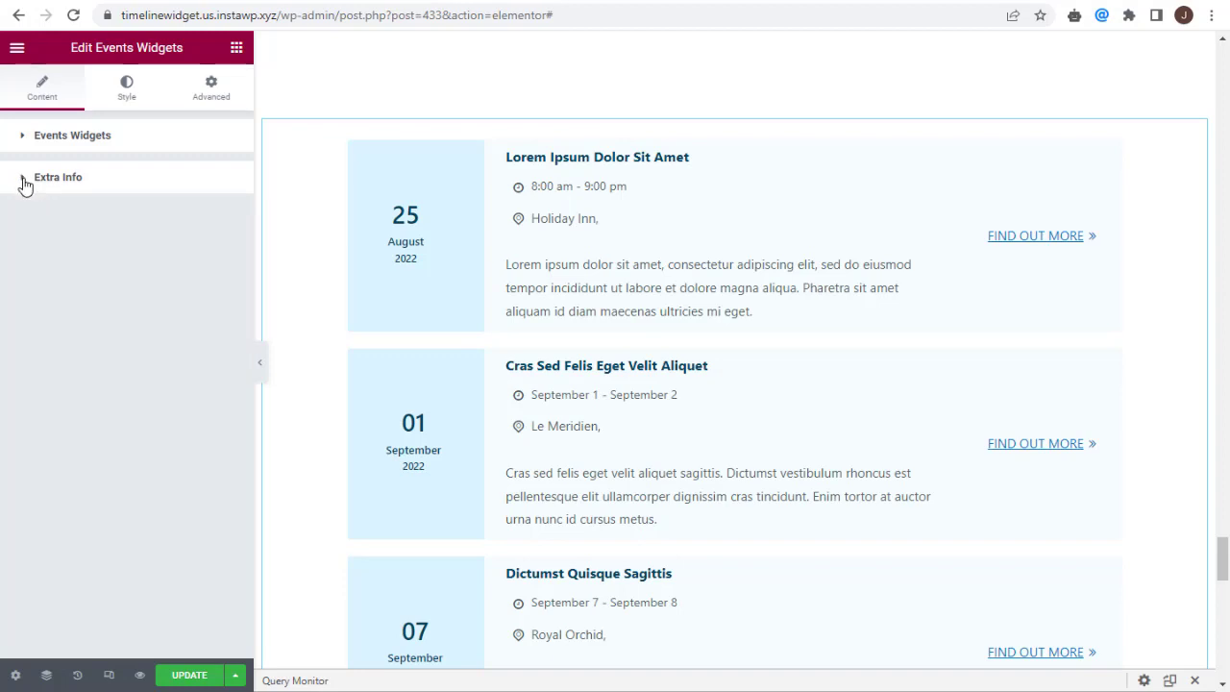
pyautogui.click(21, 141)
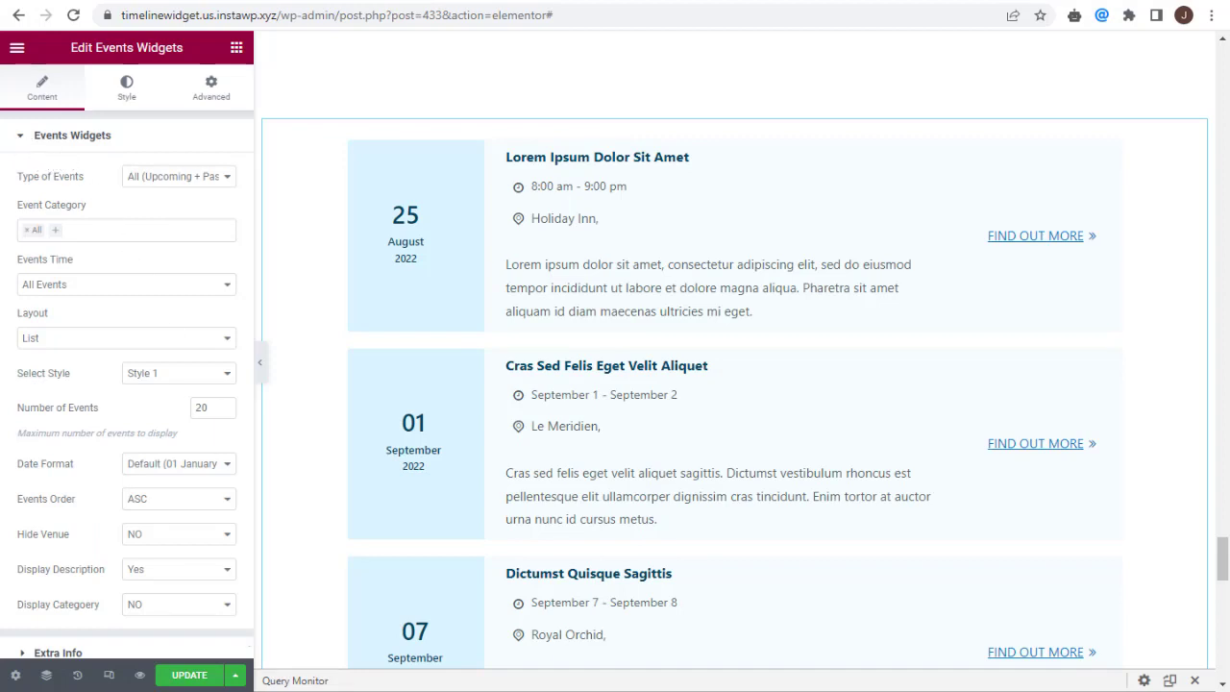
pyautogui.click(189, 675)
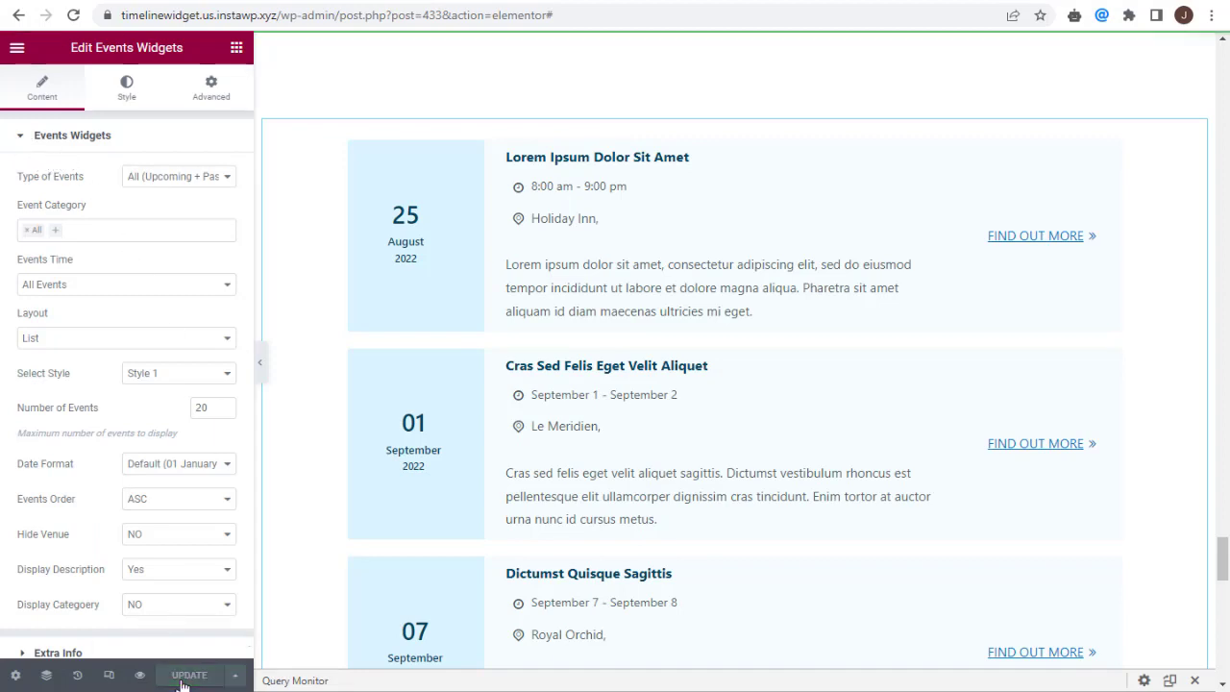